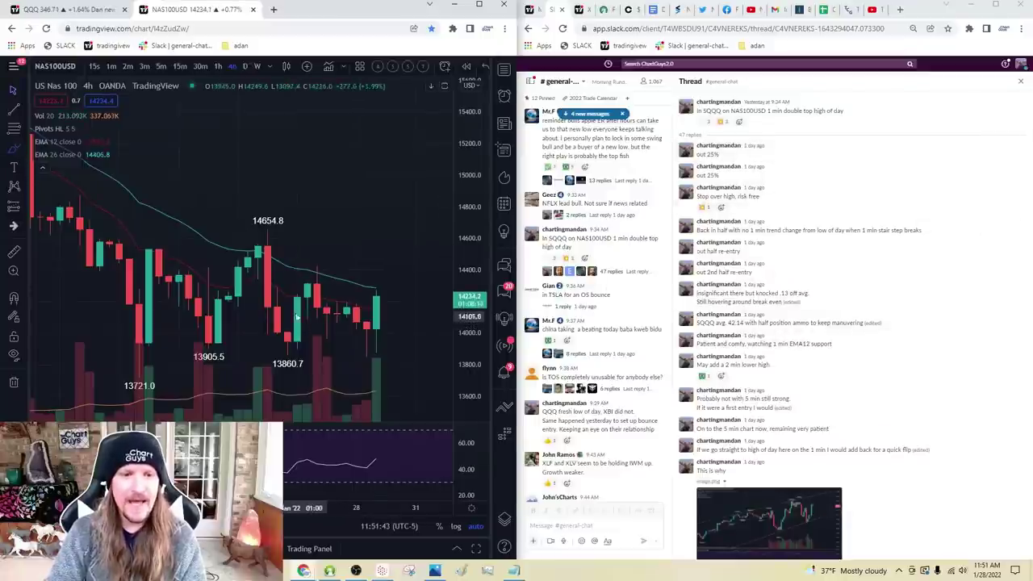
Step: Underline the 14654.8 high and the 13860.7 low on the 4-hour NAS100USD chart with short yellow brush strokes
{"action": "left_click", "coordinate": [250, 232]}
{"action": "left_click", "coordinate": [285, 232]}
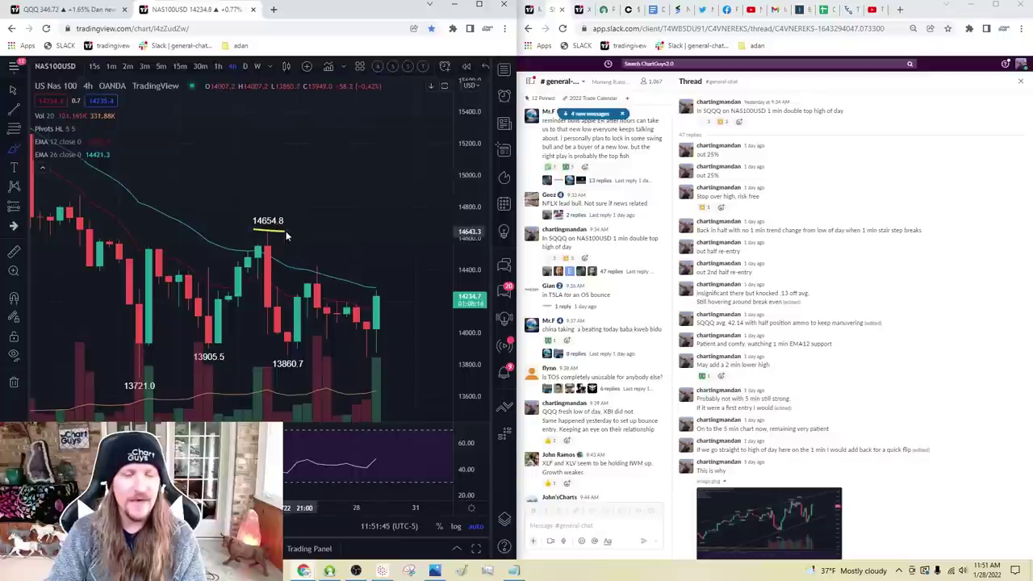
{"action": "left_click", "coordinate": [270, 358]}
{"action": "left_click", "coordinate": [306, 358]}
{"action": "left_click", "coordinate": [300, 289]}
{"action": "left_click", "coordinate": [309, 289]}
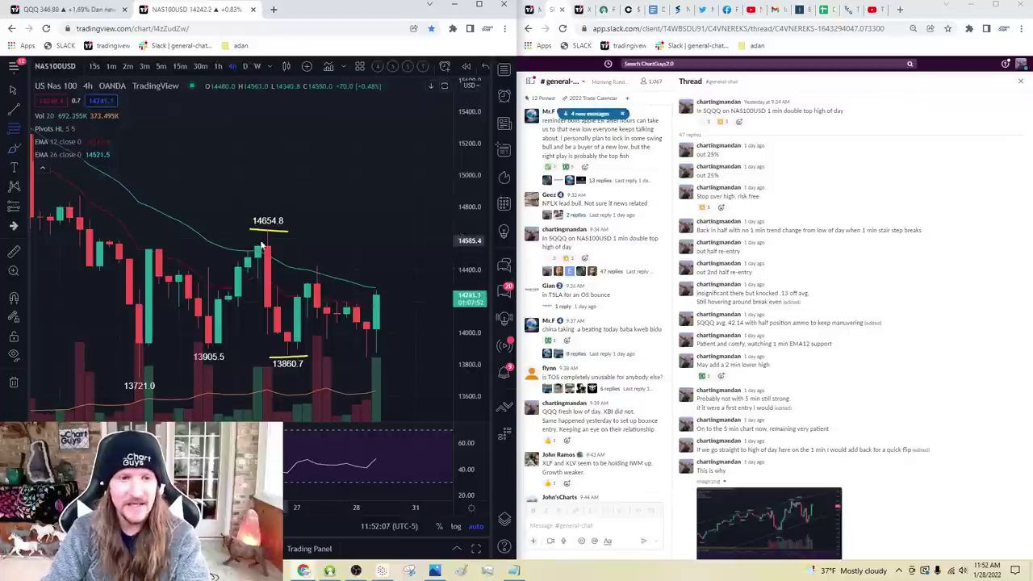
Step: Draw a Fibonacci retracement from the 14654.8 high to the 13860.7 low and delete it
{"action": "left_click_drag", "start_coordinate": [260, 231], "coordinate": [287, 353]}
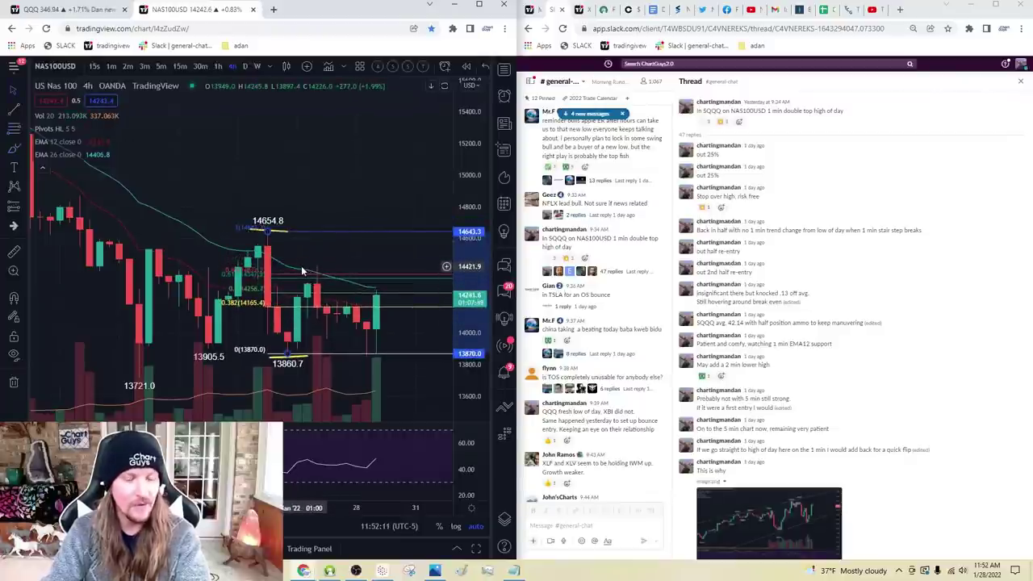
{"action": "key", "text": "Delete"}
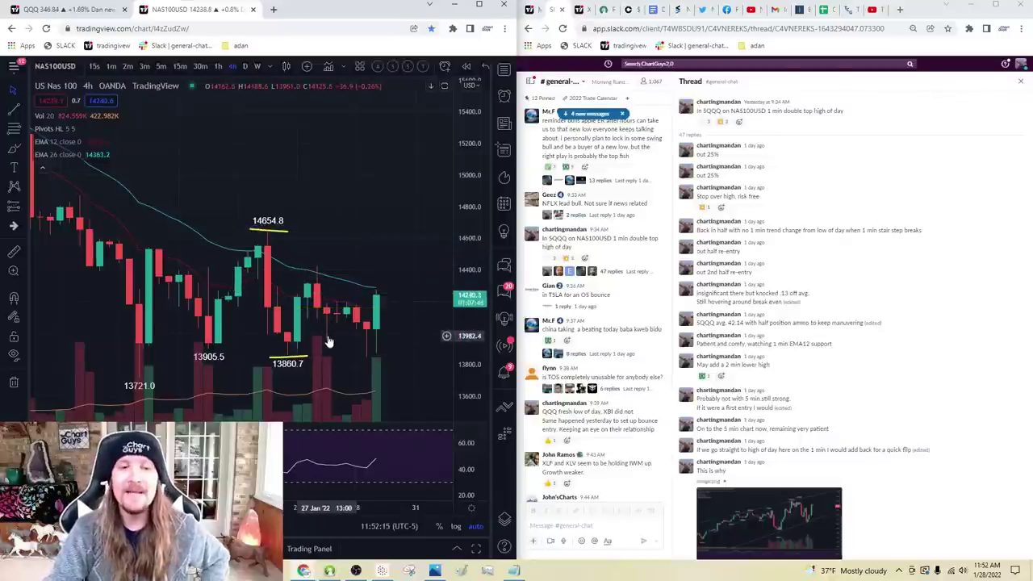
Step: Switch the NAS100USD chart to the 1-hour timeframe
{"action": "left_click", "coordinate": [217, 67]}
{"action": "scroll", "coordinate": [292, 218], "scroll_direction": "down", "scroll_amount": 3}
{"action": "scroll", "coordinate": [292, 218], "scroll_direction": "down", "scroll_amount": 3}
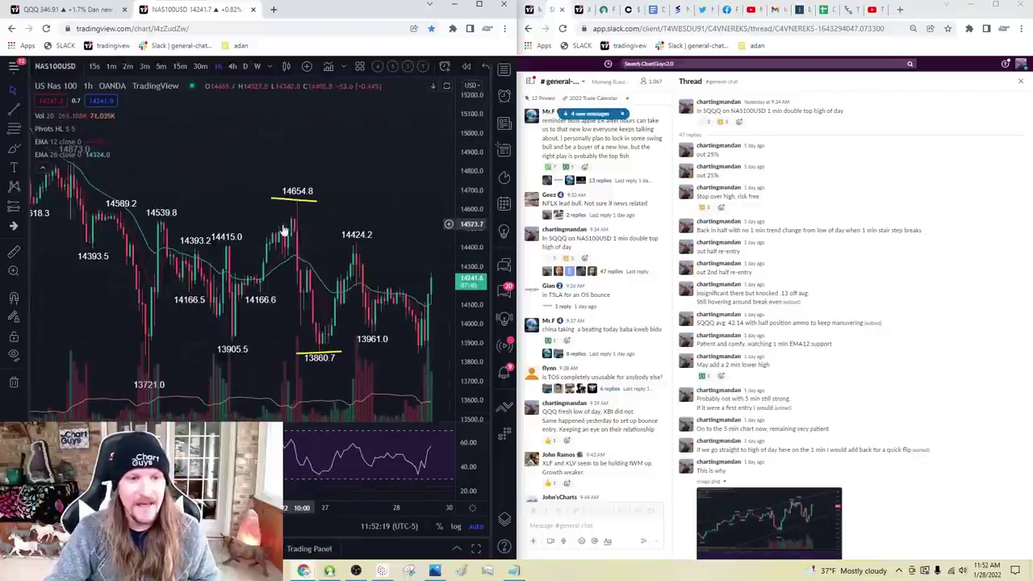
{"action": "scroll", "coordinate": [271, 232], "scroll_direction": "up", "scroll_amount": 5}
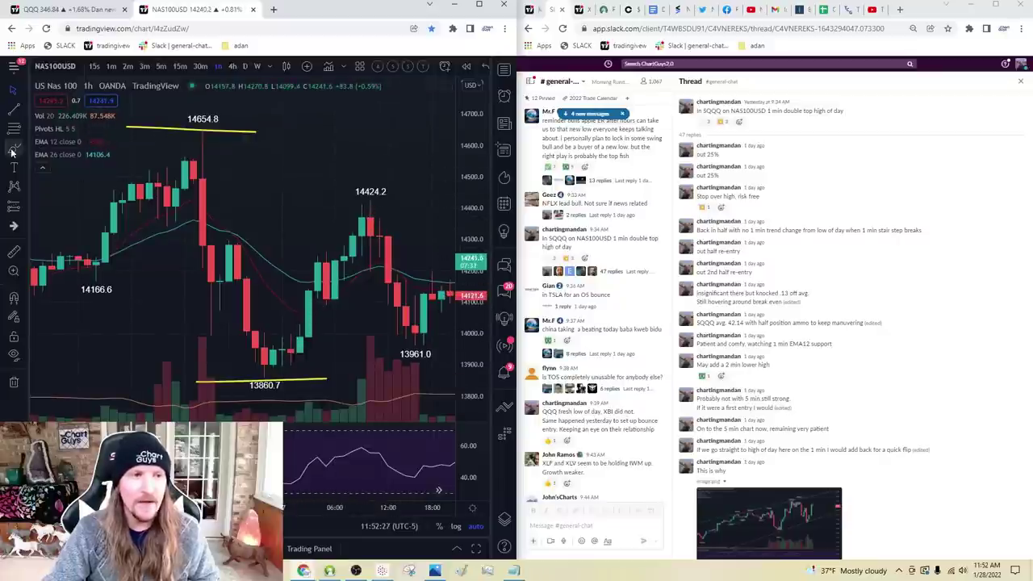
Step: Sketch freehand price paths from the 14654.8 high through the 13860.7 low and back up, undoing each one
{"action": "mouse_move", "coordinate": [185, 130]}
{"action": "left_mouse_down"}
{"action": "mouse_move", "coordinate": [231, 216]}
{"action": "mouse_move", "coordinate": [273, 378]}
{"action": "mouse_move", "coordinate": [428, 147]}
{"action": "mouse_move", "coordinate": [441, 102]}
{"action": "left_mouse_up"}
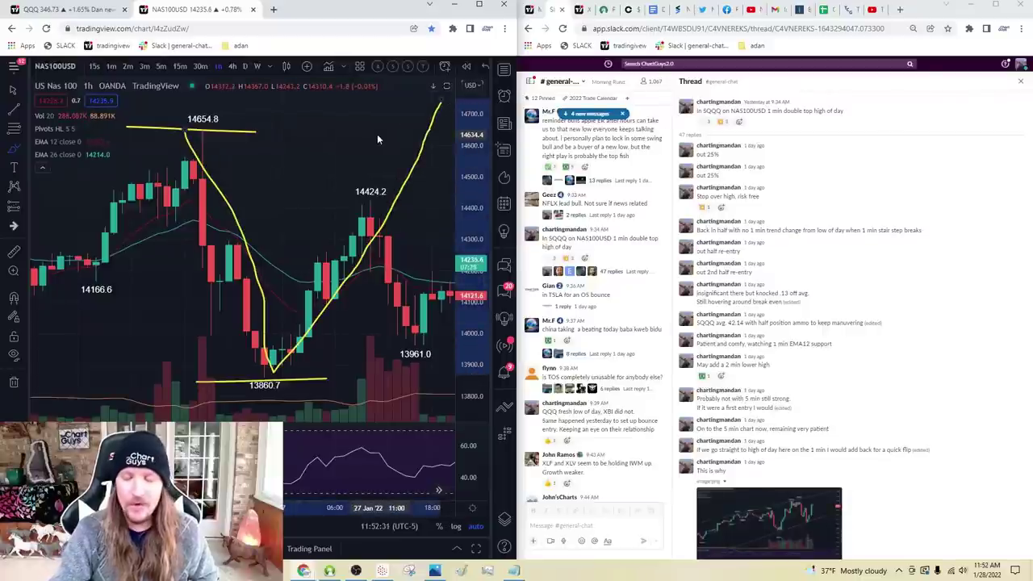
{"action": "key", "text": "ctrl+z"}
{"action": "mouse_move", "coordinate": [194, 129]}
{"action": "left_mouse_down"}
{"action": "mouse_move", "coordinate": [263, 347]}
{"action": "mouse_move", "coordinate": [350, 238]}
{"action": "mouse_move", "coordinate": [363, 200]}
{"action": "mouse_move", "coordinate": [418, 319]}
{"action": "left_mouse_up"}
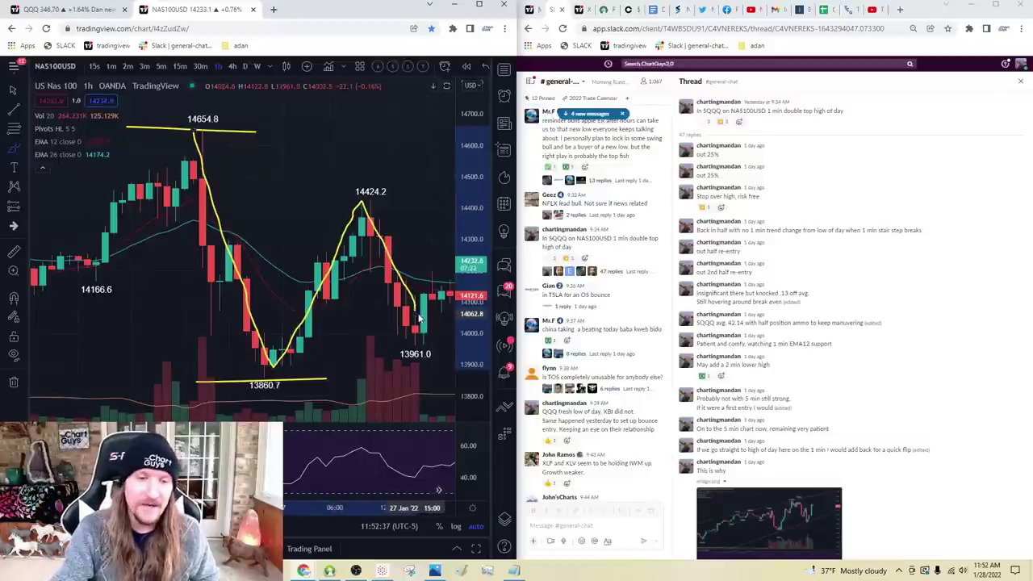
{"action": "key", "text": "ctrl+z"}
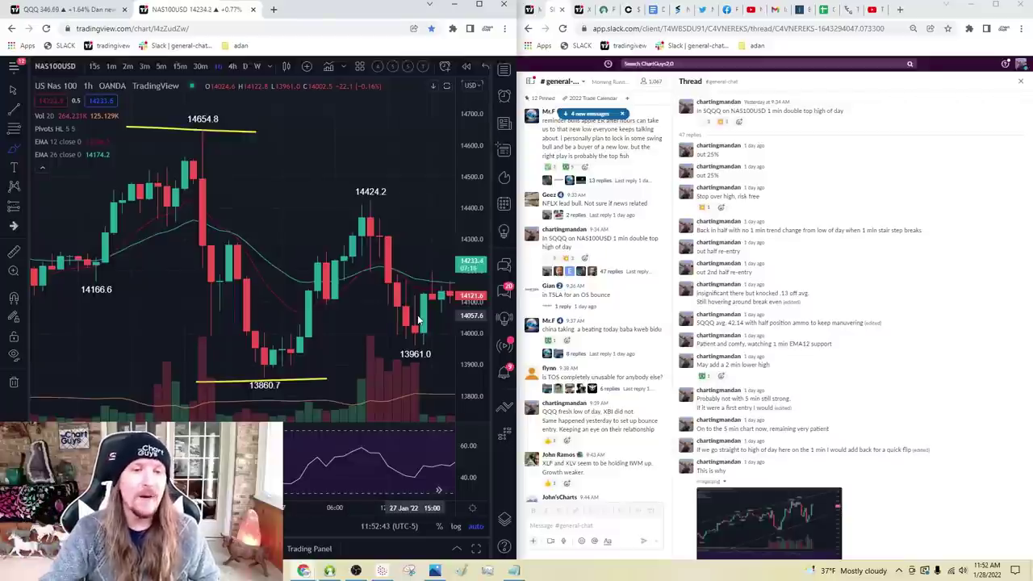
Step: Mark the candle tops just below the 14424.2 high with a short yellow brush stroke
{"action": "left_click", "coordinate": [356, 218]}
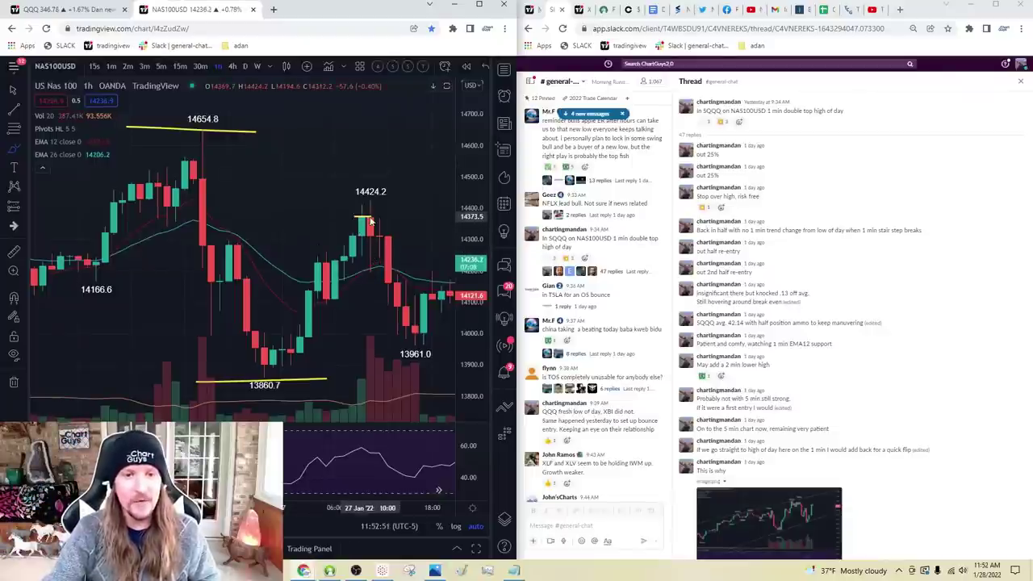
{"action": "left_click", "coordinate": [368, 218]}
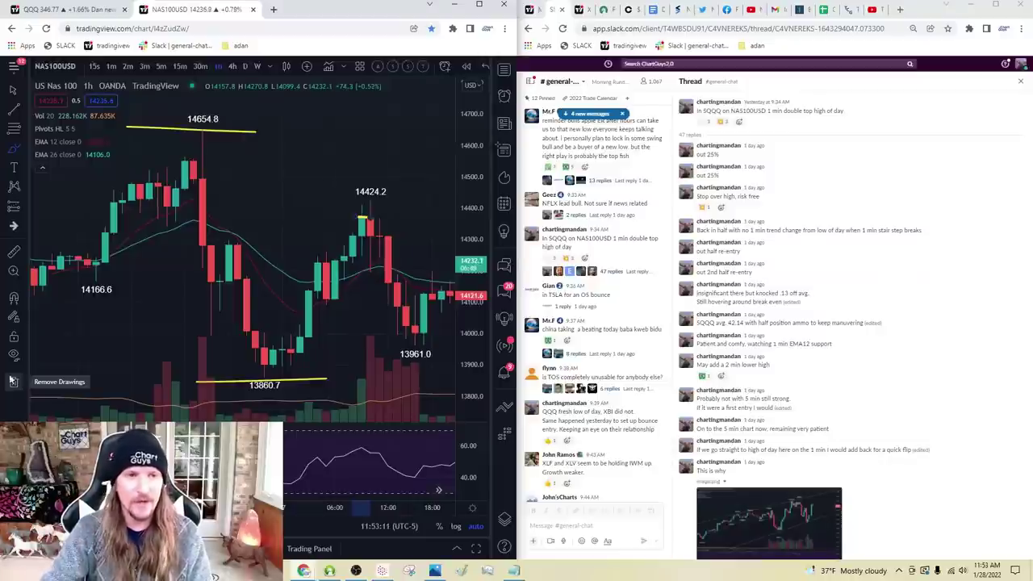
Step: Switch to the 1-minute QQQ chart and mark the 349.77 high with a short horizontal brush stroke
{"action": "key", "text": "ctrl+shift+Tab"}
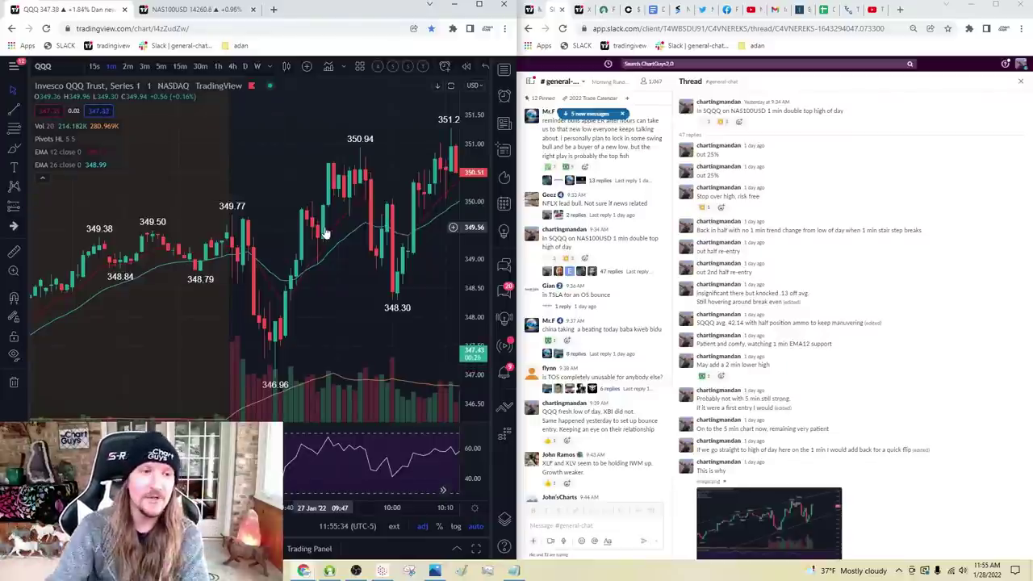
{"action": "left_click", "coordinate": [13, 148]}
{"action": "left_click_drag", "start_coordinate": [229, 206], "coordinate": [260, 206]}
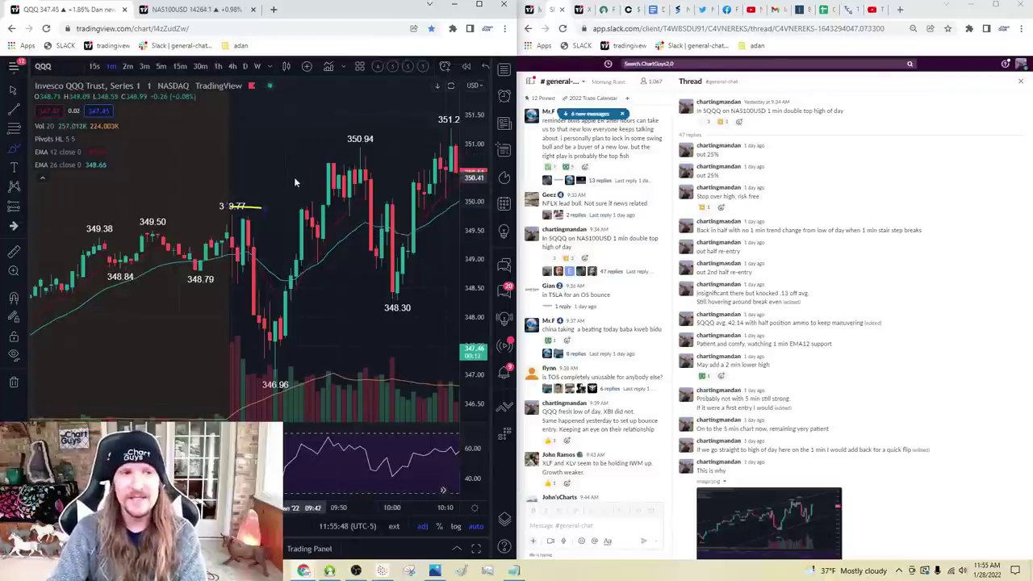
Step: Load SQQQ in place of QQQ and view its recent price action on the 1-hour timeframe
{"action": "type", "text": "s"}
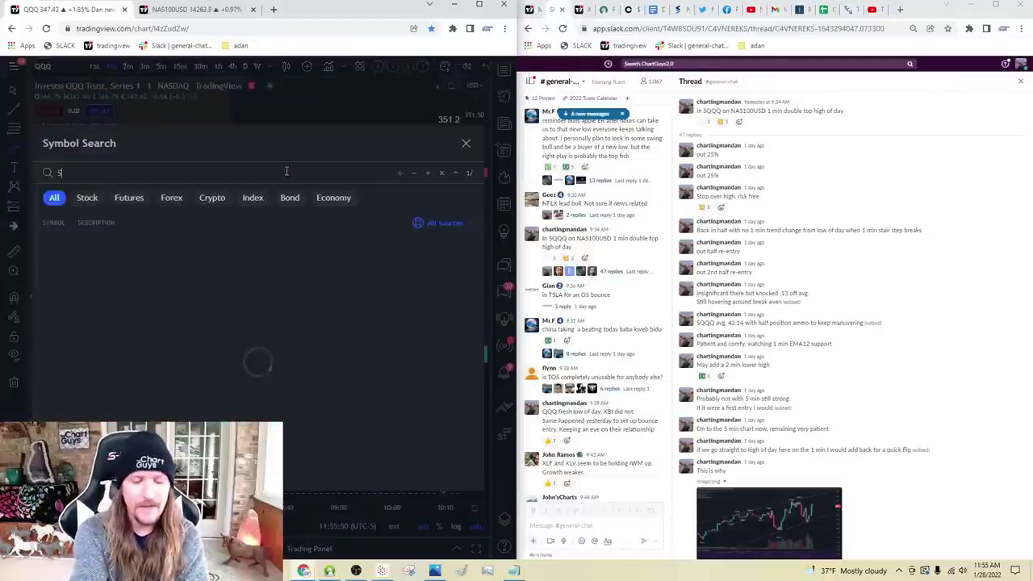
{"action": "key", "text": "Escape"}
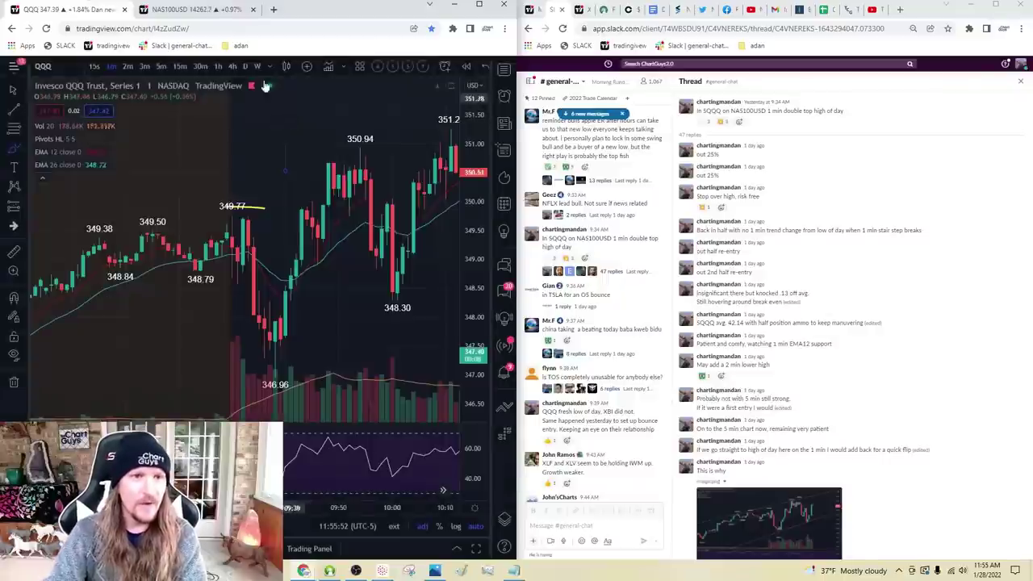
{"action": "type", "text": "sqqq"}
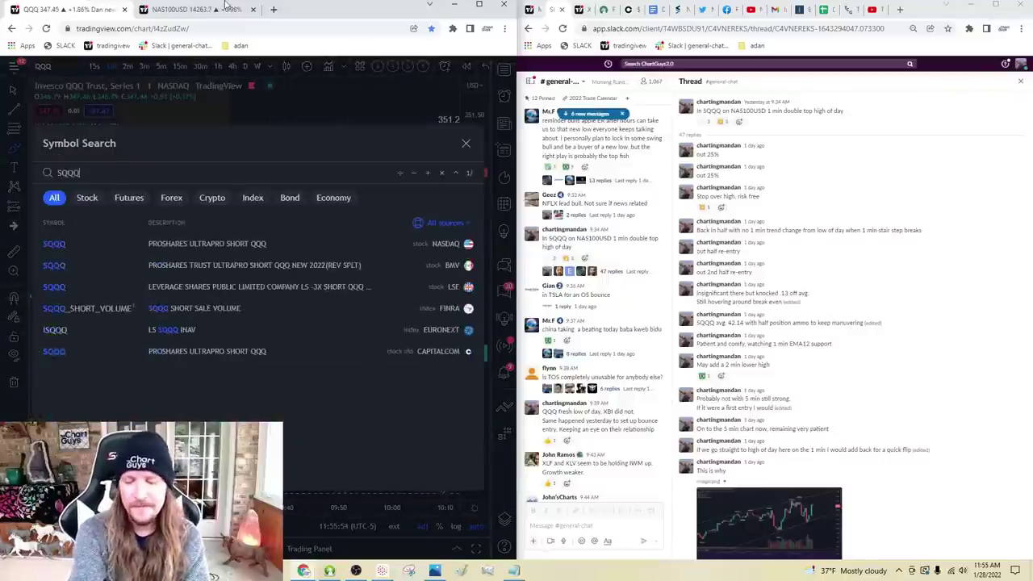
{"action": "key", "text": "Return"}
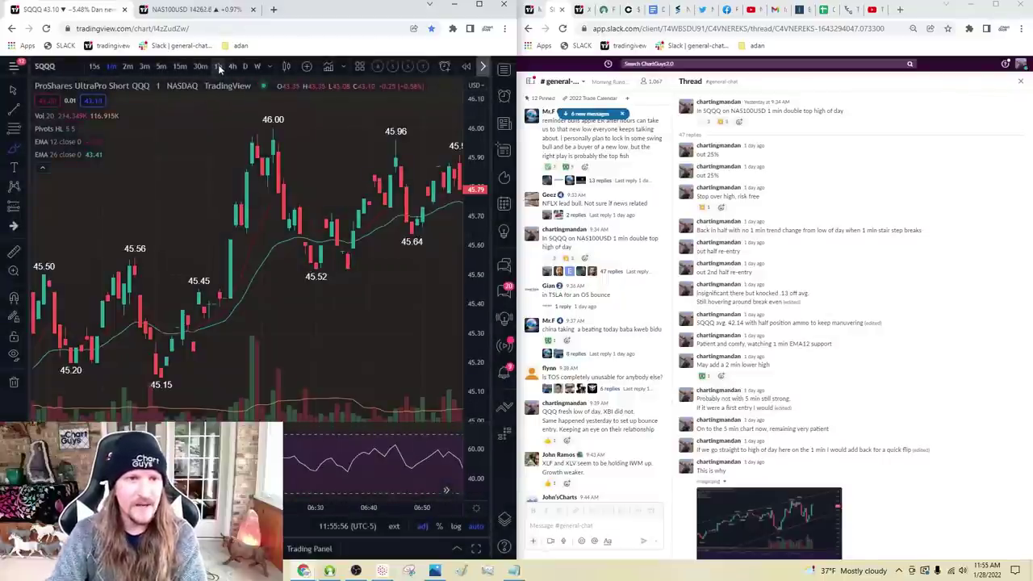
{"action": "left_click", "coordinate": [218, 65]}
{"action": "left_click_drag", "start_coordinate": [392, 261], "coordinate": [110, 237]}
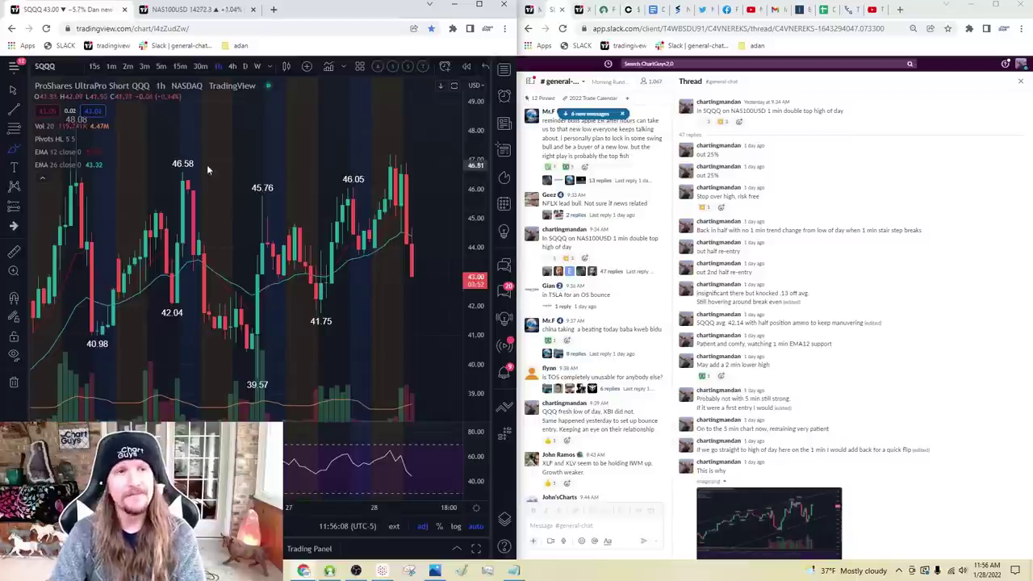
Step: Glance at the NAS100USD chart, return to SQQQ on the 1-minute timeframe and examine the January 27 morning session
{"action": "left_click", "coordinate": [195, 10]}
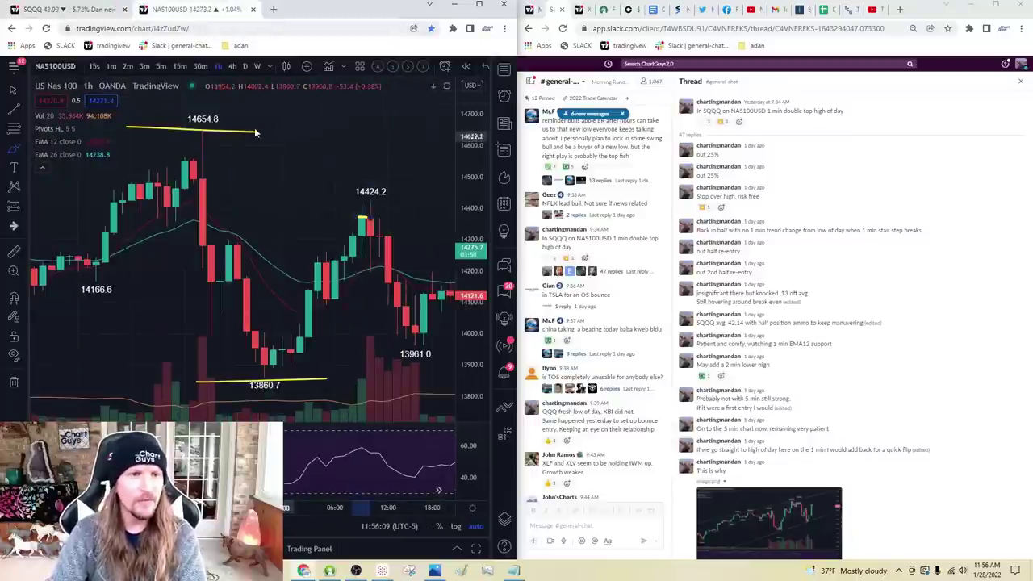
{"action": "left_click", "coordinate": [73, 10]}
{"action": "key", "text": "1"}
{"action": "key", "text": "Return"}
{"action": "scroll", "coordinate": [183, 211], "scroll_direction": "down", "scroll_amount": 5}
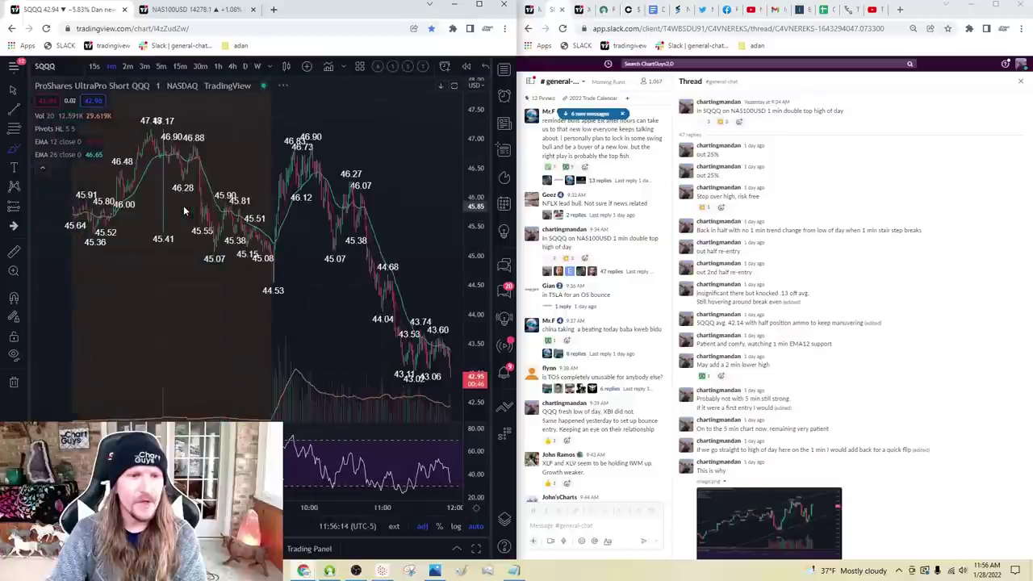
{"action": "left_click_drag", "start_coordinate": [173, 216], "coordinate": [241, 276]}
{"action": "scroll", "coordinate": [242, 279], "scroll_direction": "up", "scroll_amount": 2}
{"action": "scroll", "coordinate": [279, 271], "scroll_direction": "up", "scroll_amount": 5}
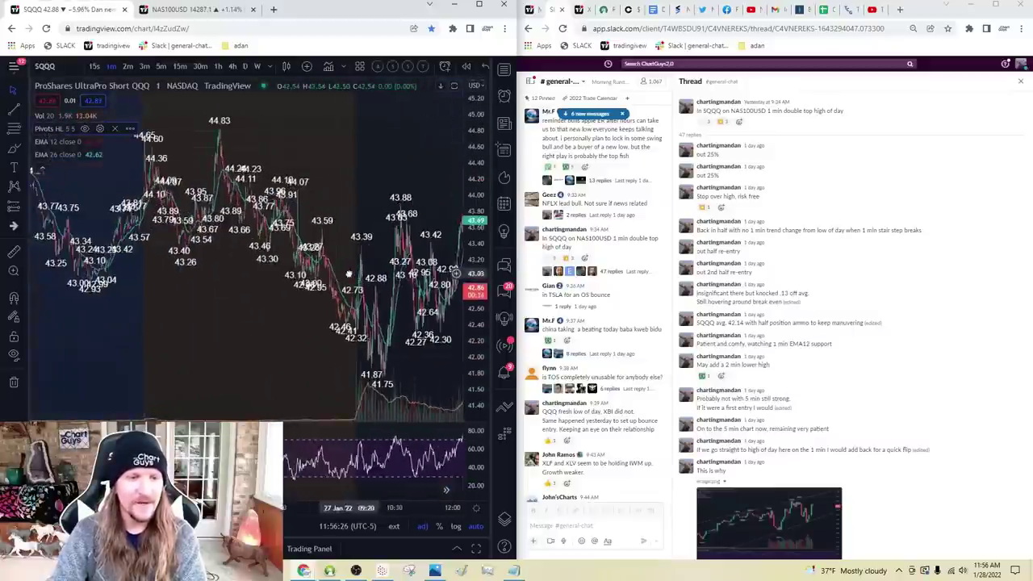
{"action": "scroll", "coordinate": [310, 268], "scroll_direction": "down", "scroll_amount": 3}
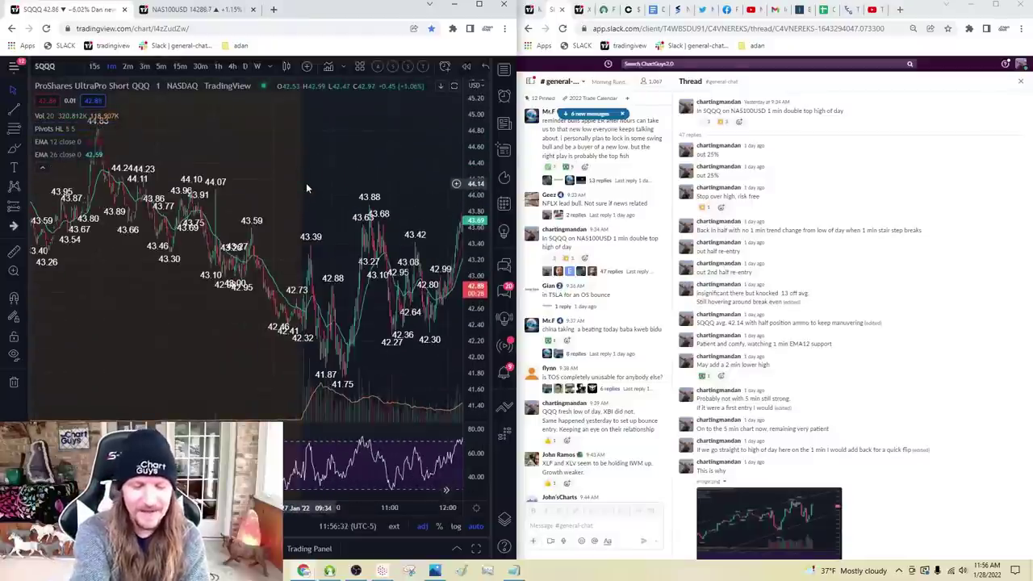
Step: Load QQQ again and brush a short horizontal line at about 350.2, just above the 349.77 high near the open
{"action": "type", "text": "QQQ"}
{"action": "key", "text": "Return"}
{"action": "scroll", "coordinate": [318, 223], "scroll_direction": "down", "scroll_amount": 5}
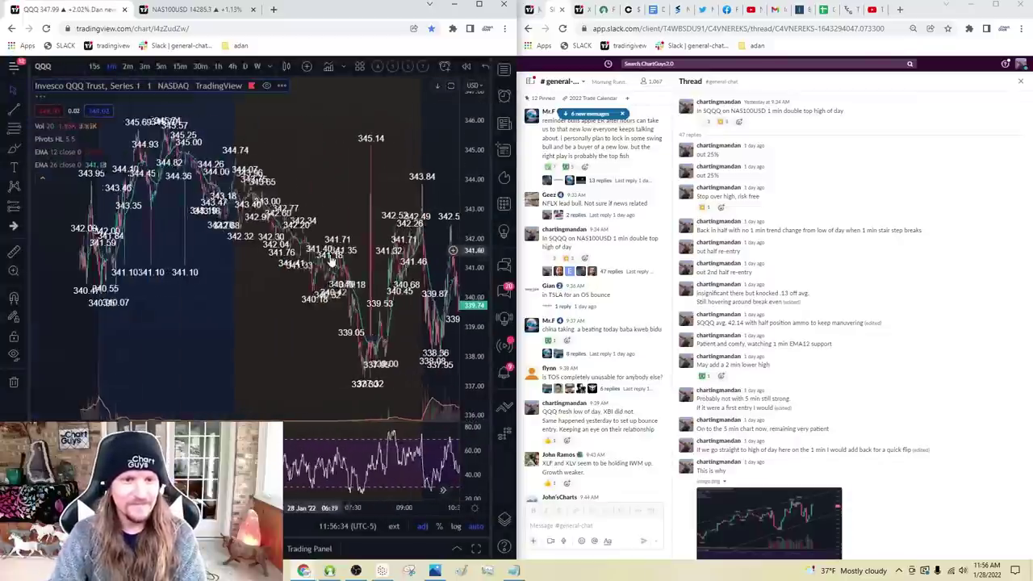
{"action": "left_click_drag", "start_coordinate": [452, 242], "coordinate": [442, 276]}
{"action": "scroll", "coordinate": [441, 276], "scroll_direction": "up", "scroll_amount": 5}
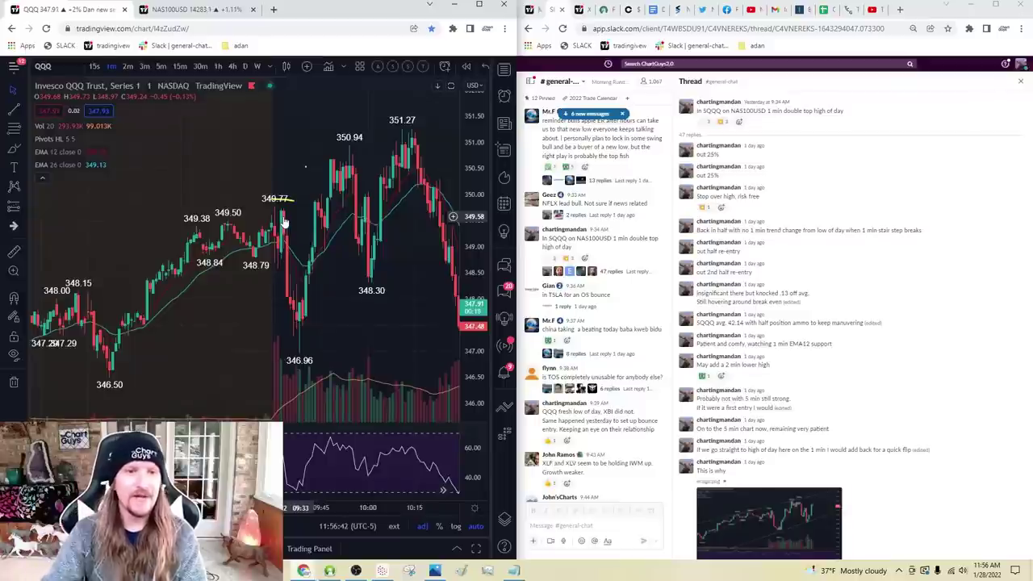
{"action": "left_click", "coordinate": [22, 153]}
{"action": "left_click_drag", "start_coordinate": [283, 182], "coordinate": [323, 186]}
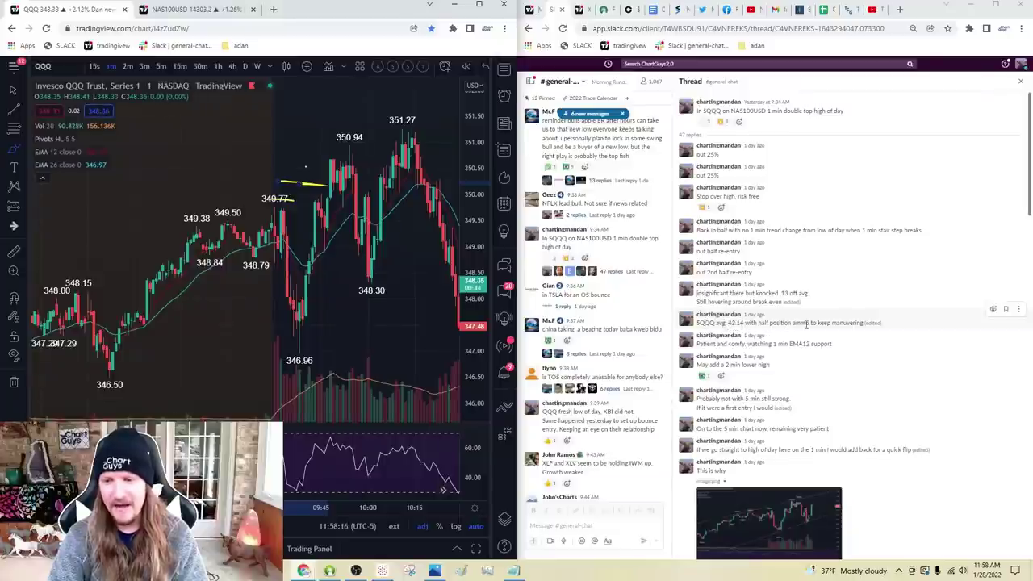
Step: Load SQQQ in place of NAS100USD in the second chart and set it to the 1-minute timeframe
{"action": "left_click", "coordinate": [192, 10]}
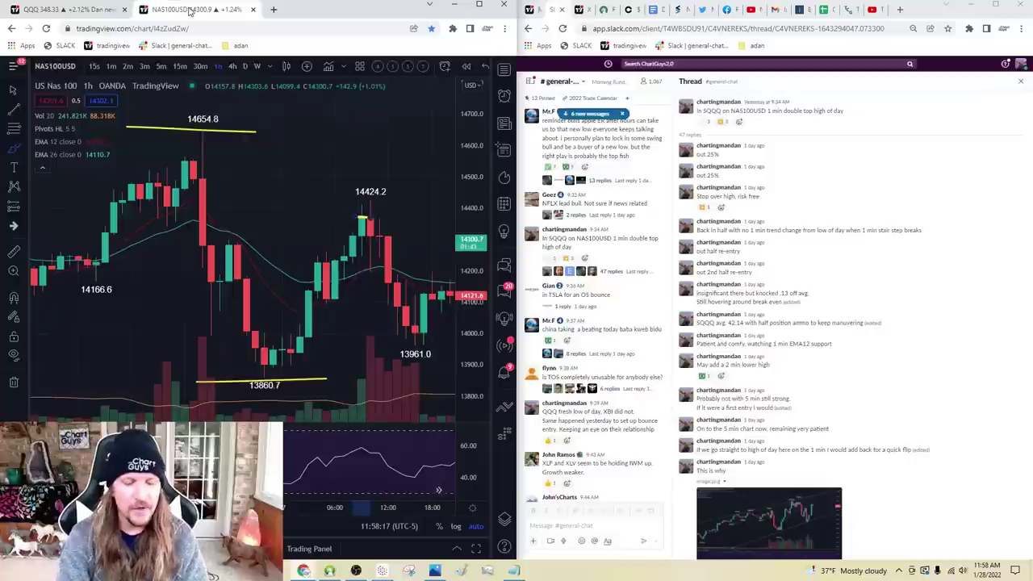
{"action": "type", "text": "SQQQ"}
{"action": "key", "text": "Return"}
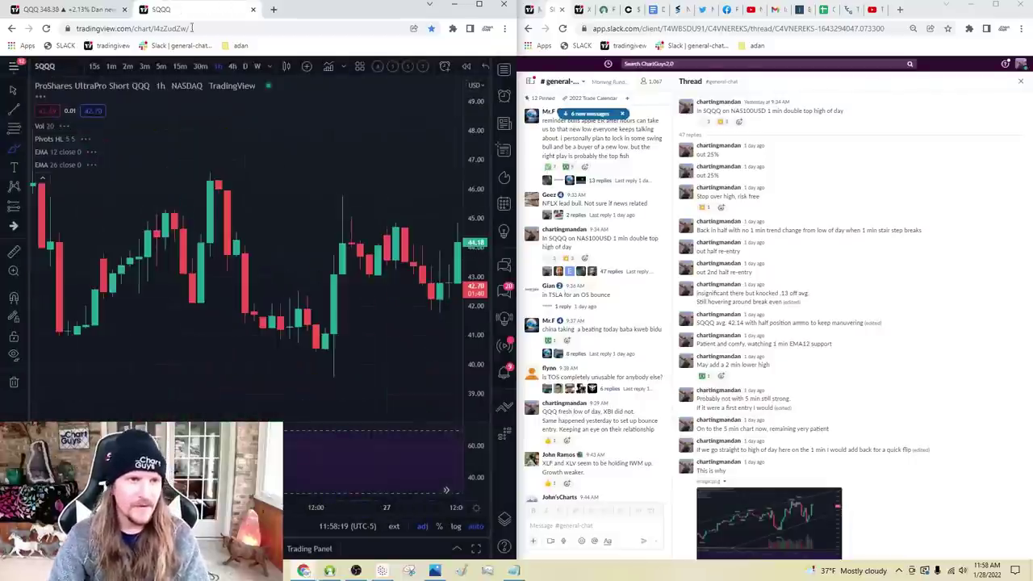
{"action": "left_click", "coordinate": [112, 66]}
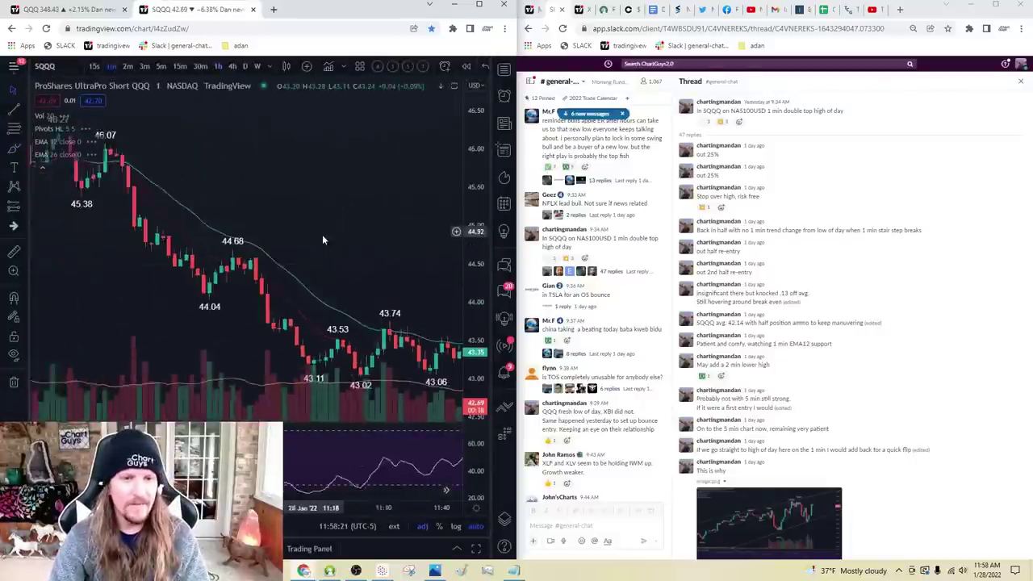
Step: Mark a short horizontal brush line at about 42.17 on the January 27 morning decline, just before the 41.87 low
{"action": "left_click_drag", "start_coordinate": [361, 245], "coordinate": [464, 244]}
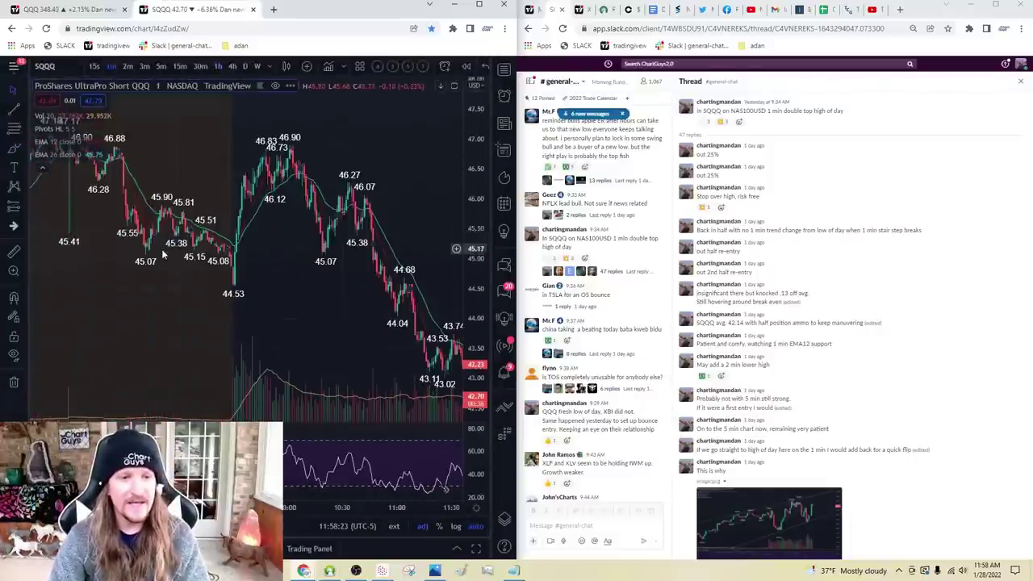
{"action": "left_click_drag", "start_coordinate": [172, 264], "coordinate": [392, 270]}
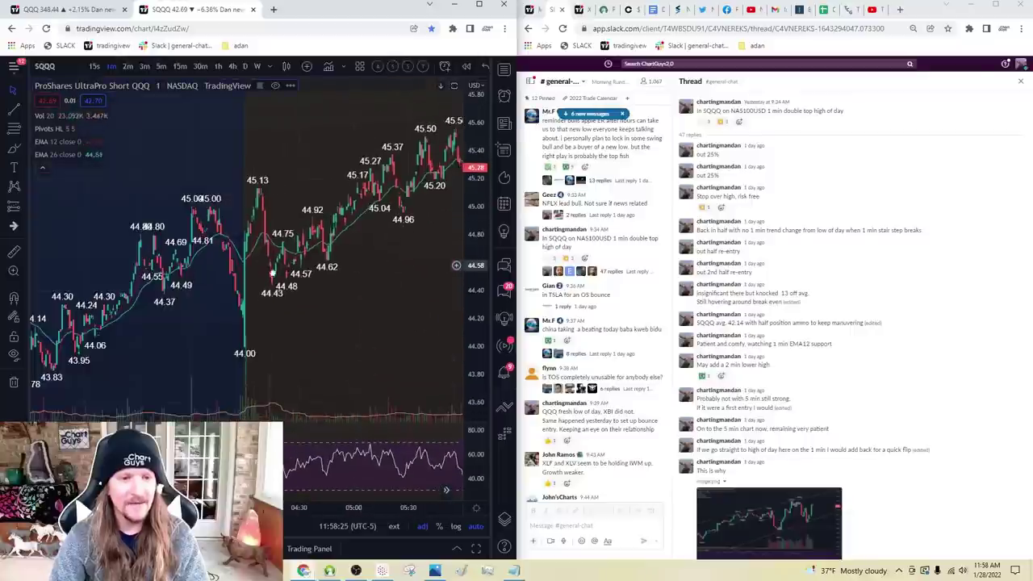
{"action": "left_click_drag", "start_coordinate": [114, 279], "coordinate": [225, 301]}
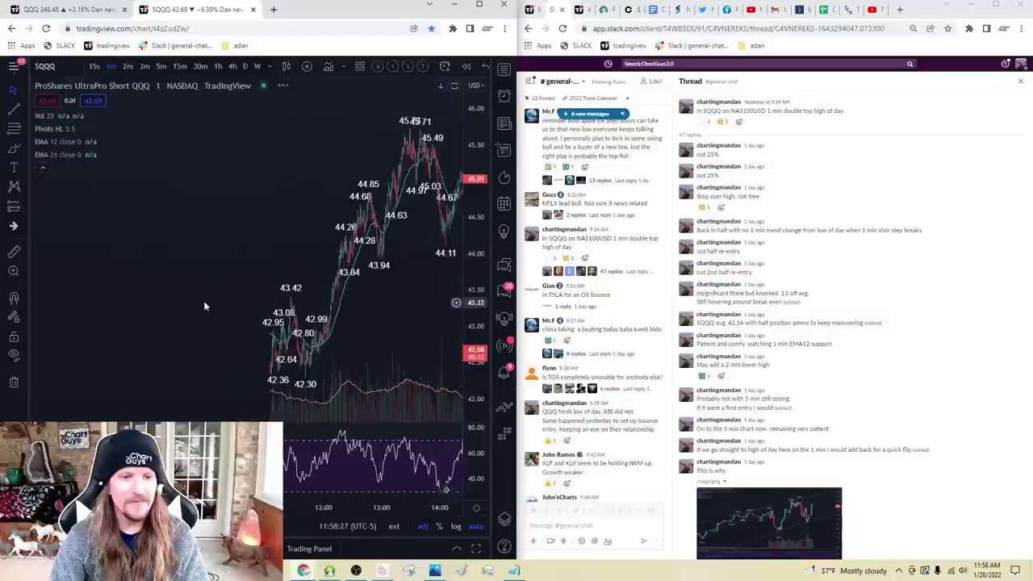
{"action": "scroll", "coordinate": [159, 313], "scroll_direction": "down", "scroll_amount": 2}
{"action": "scroll", "coordinate": [158, 313], "scroll_direction": "up", "scroll_amount": 5}
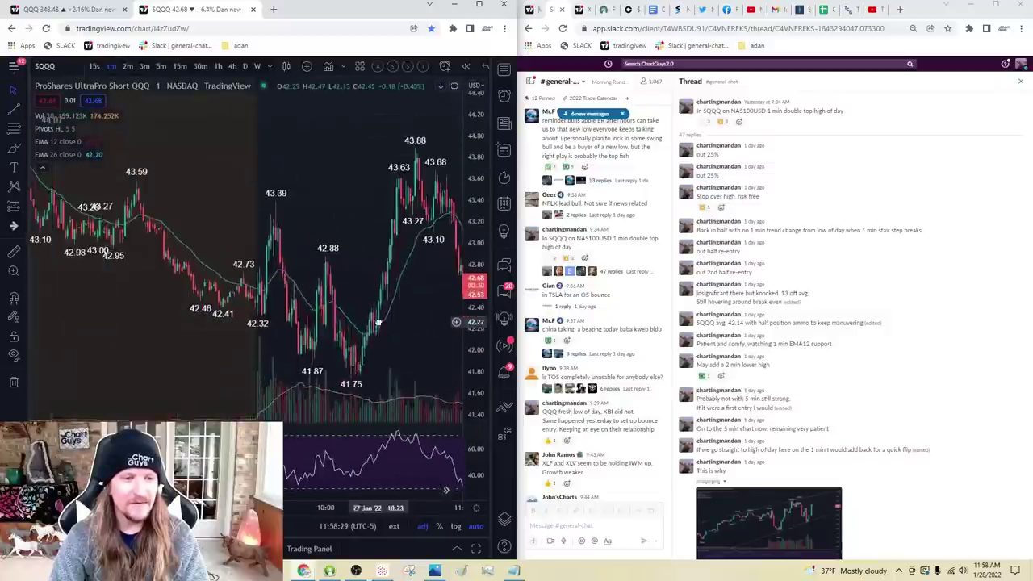
{"action": "left_click_drag", "start_coordinate": [233, 331], "coordinate": [347, 321]}
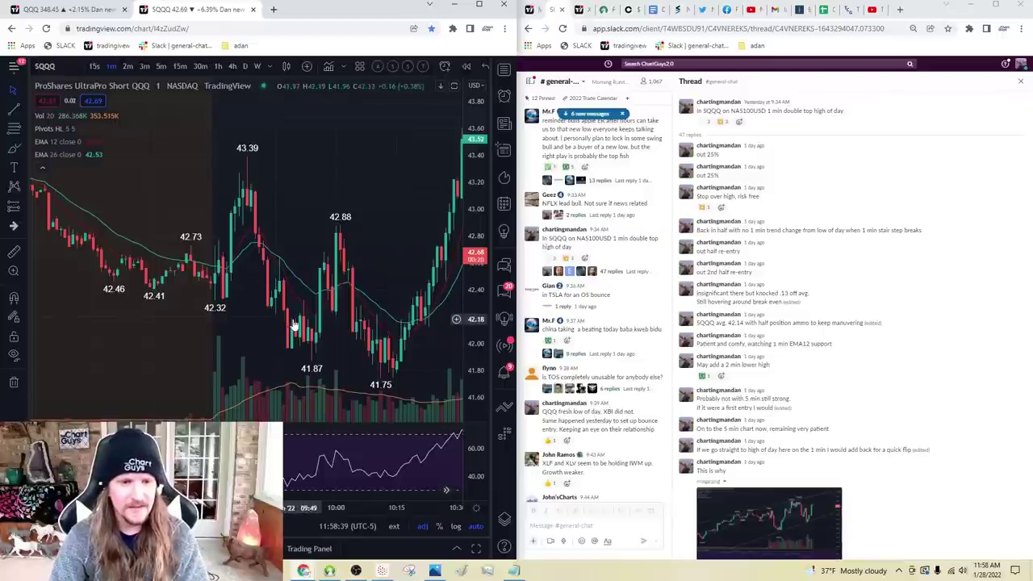
{"action": "left_click", "coordinate": [14, 148]}
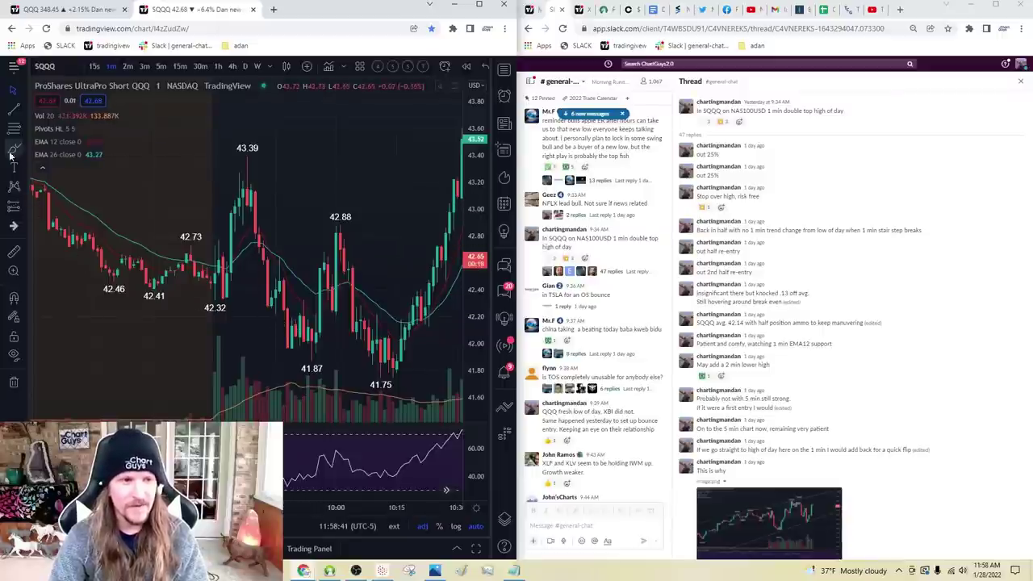
{"action": "left_click", "coordinate": [270, 322]}
{"action": "left_click", "coordinate": [303, 321]}
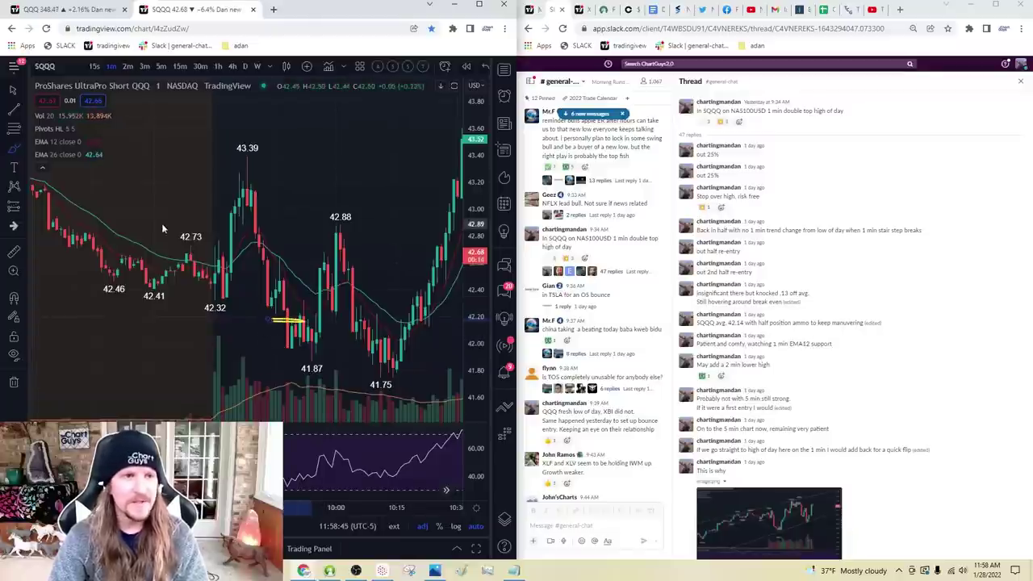
Step: Return to the QQQ chart and remove the brush lines near the January 27 open
{"action": "left_click", "coordinate": [86, 10]}
{"action": "left_click_drag", "start_coordinate": [311, 283], "coordinate": [339, 291]}
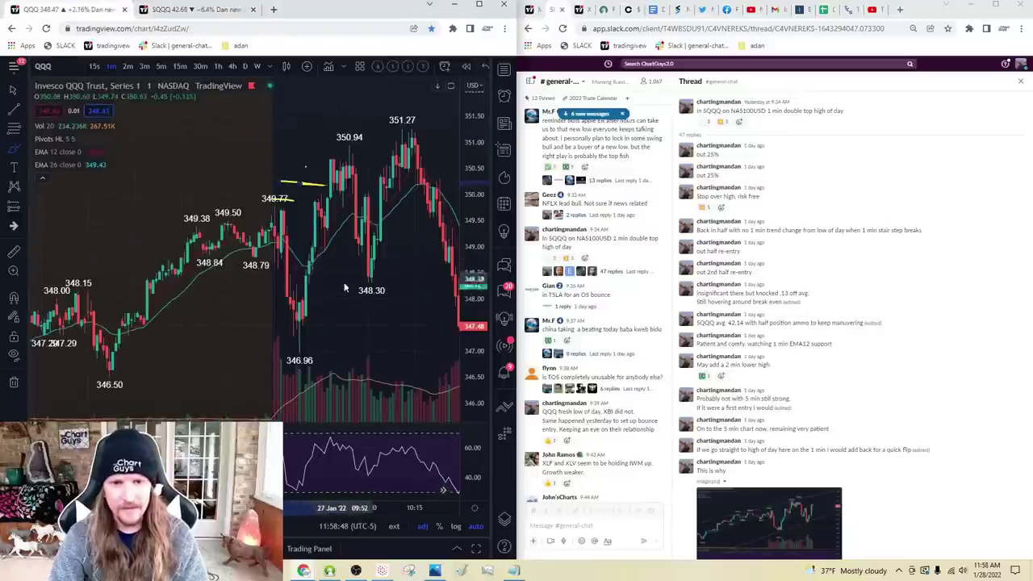
{"action": "left_click", "coordinate": [13, 380]}
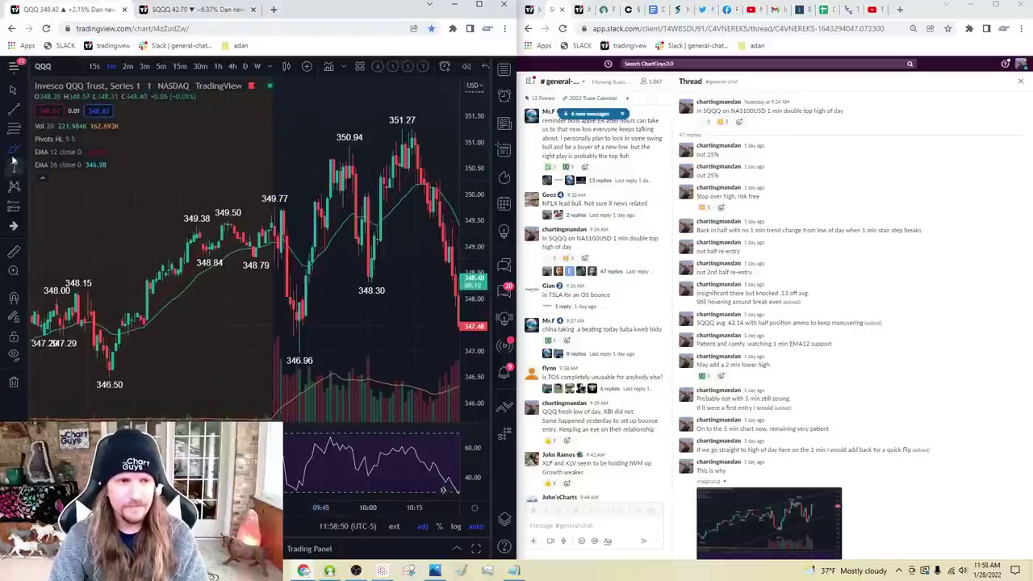
{"action": "left_click_drag", "start_coordinate": [321, 266], "coordinate": [254, 266]}
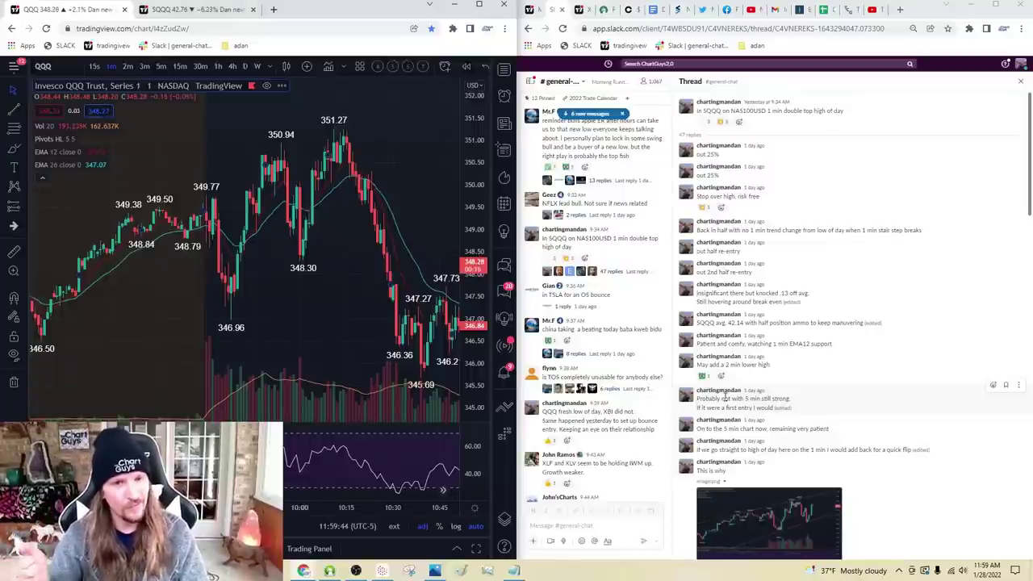
Step: Read further in the Slack trade thread, set QQQ to the 5-minute timeframe and examine the January 27 morning candles
{"action": "scroll", "coordinate": [726, 379], "scroll_direction": "down", "scroll_amount": 3}
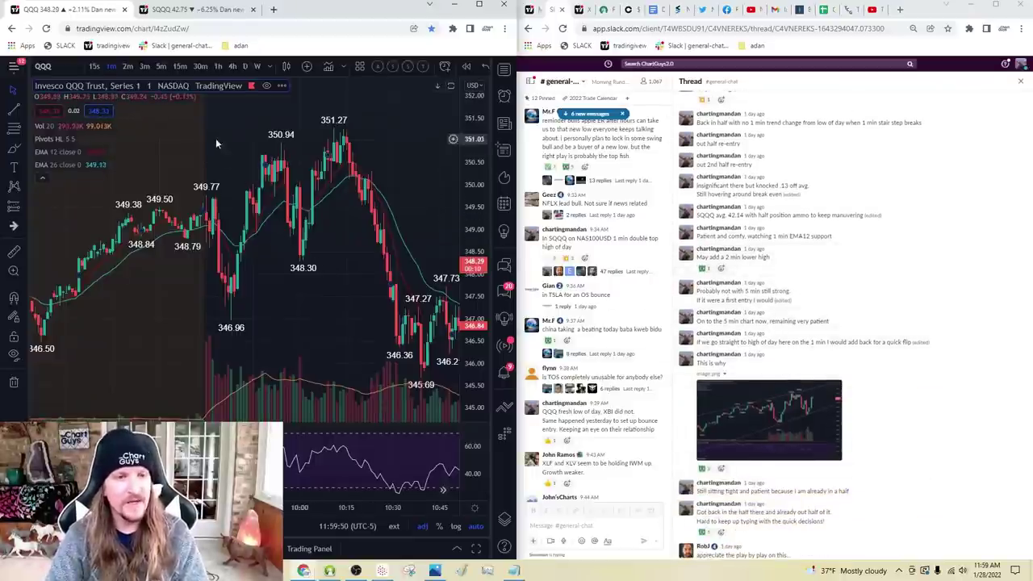
{"action": "left_click", "coordinate": [164, 66]}
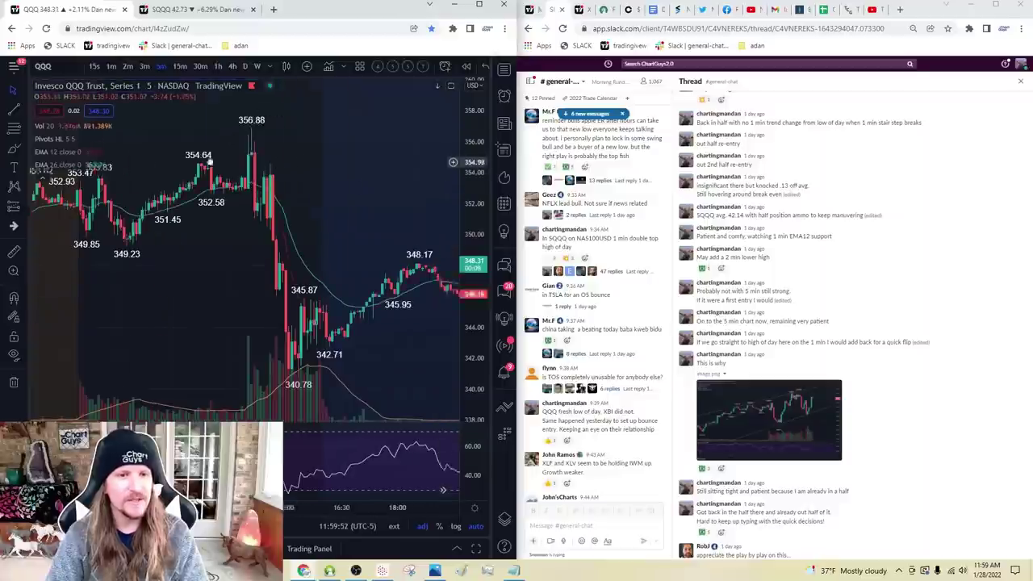
{"action": "left_click_drag", "start_coordinate": [268, 213], "coordinate": [285, 171]}
{"action": "scroll", "coordinate": [224, 240], "scroll_direction": "up", "scroll_amount": 3}
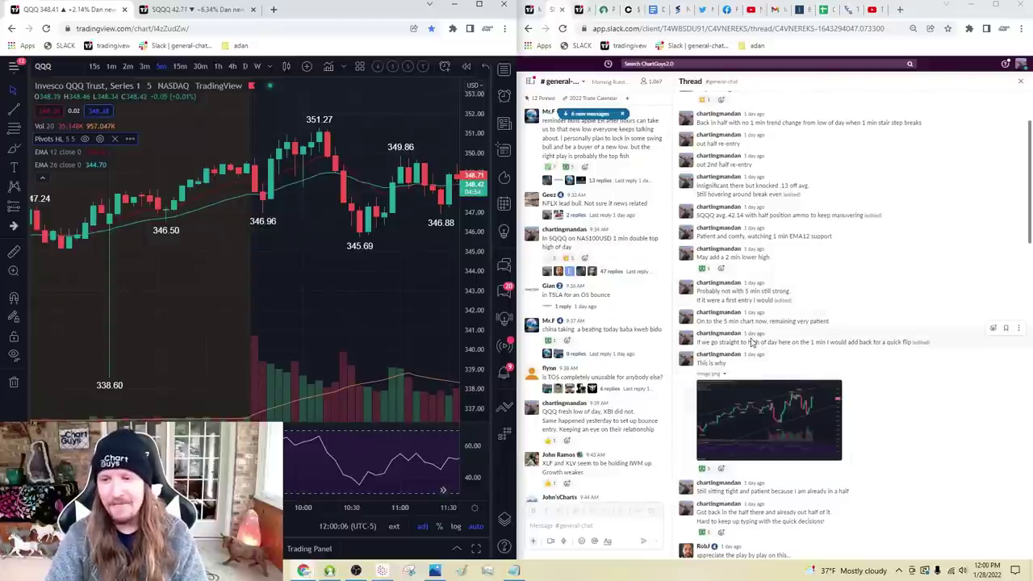
Step: Set QQQ back to the 1-minute timeframe and bring the January 27 morning session into view
{"action": "left_click", "coordinate": [111, 66]}
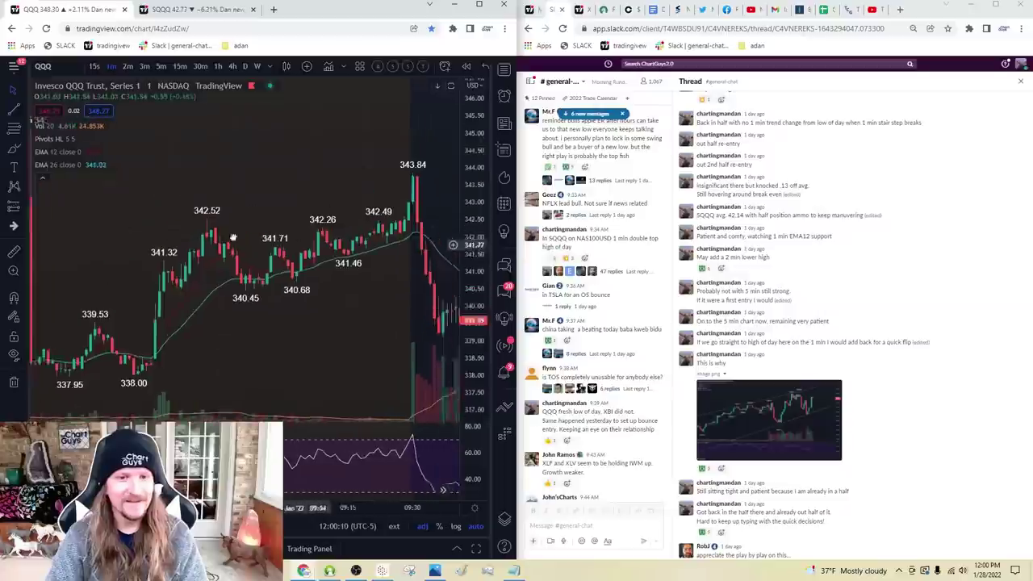
{"action": "scroll", "coordinate": [113, 252], "scroll_direction": "left", "scroll_amount": 10}
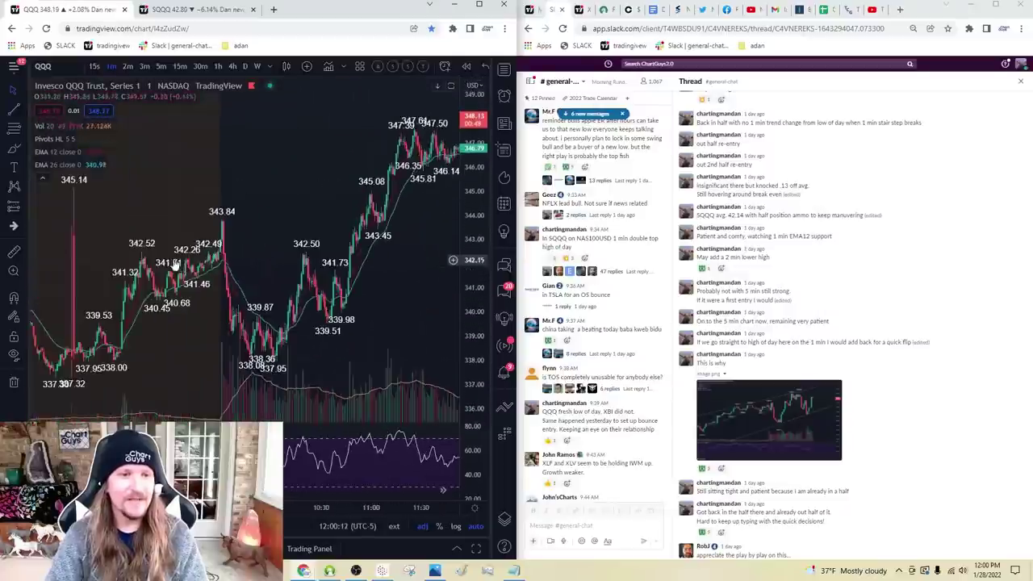
{"action": "scroll", "coordinate": [128, 253], "scroll_direction": "left", "scroll_amount": 15}
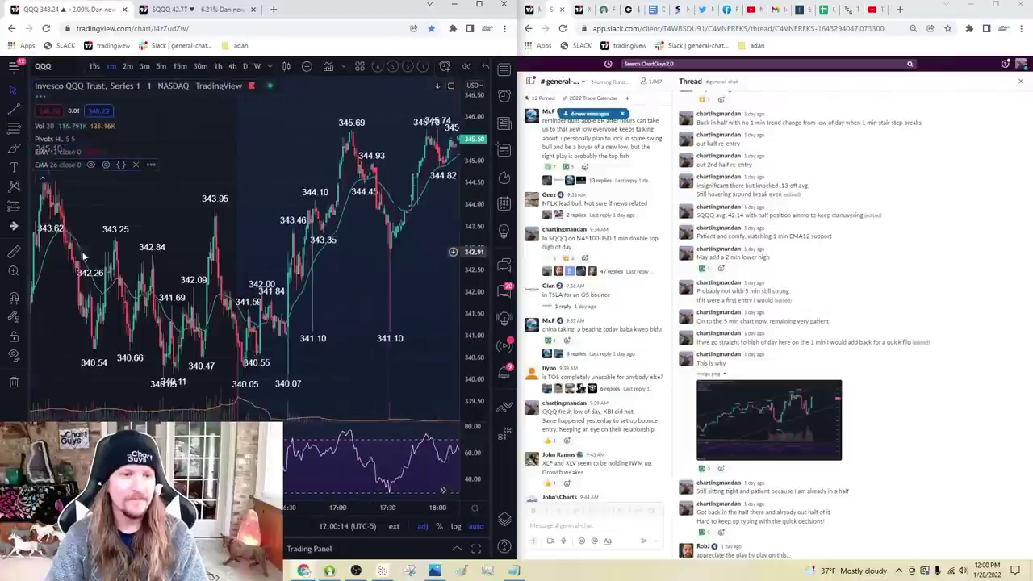
{"action": "scroll", "coordinate": [331, 263], "scroll_direction": "left", "scroll_amount": 15}
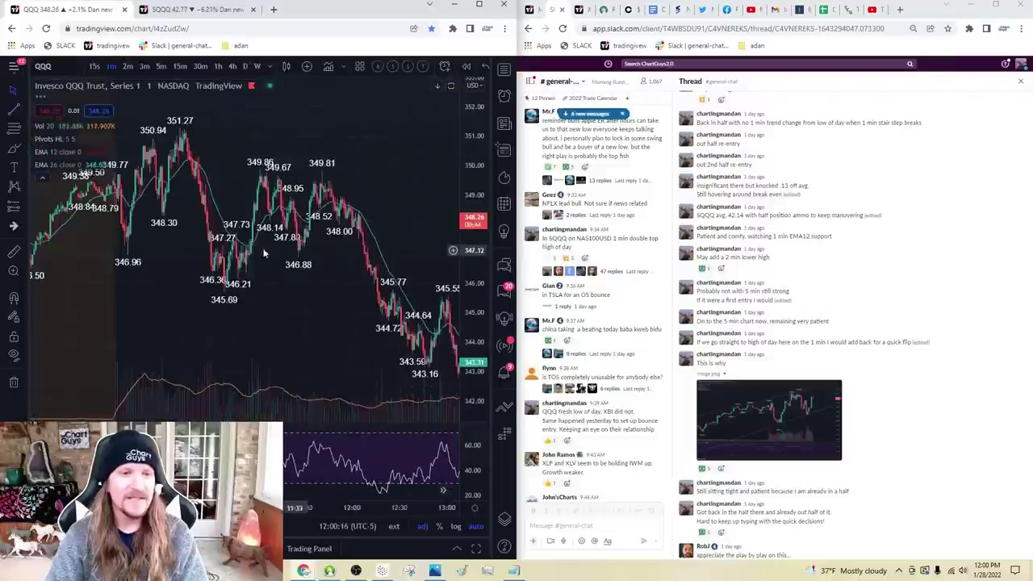
{"action": "scroll", "coordinate": [344, 250], "scroll_direction": "up", "scroll_amount": 3}
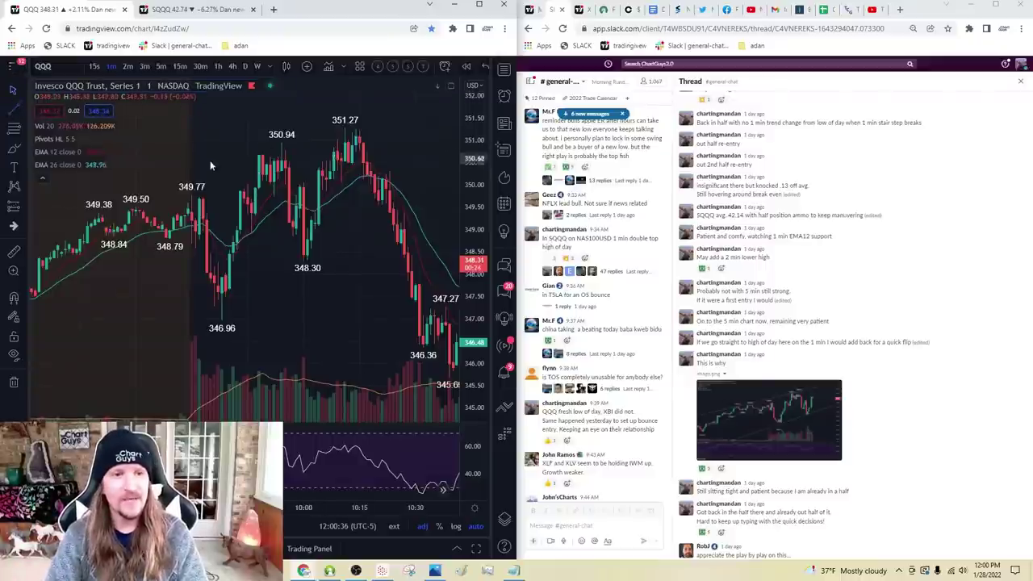
Step: Try a wedge on QQQ with trend lines across the 350.94 and 351.27 highs and up from the 348.30 low, then remove both
{"action": "left_click", "coordinate": [258, 155]}
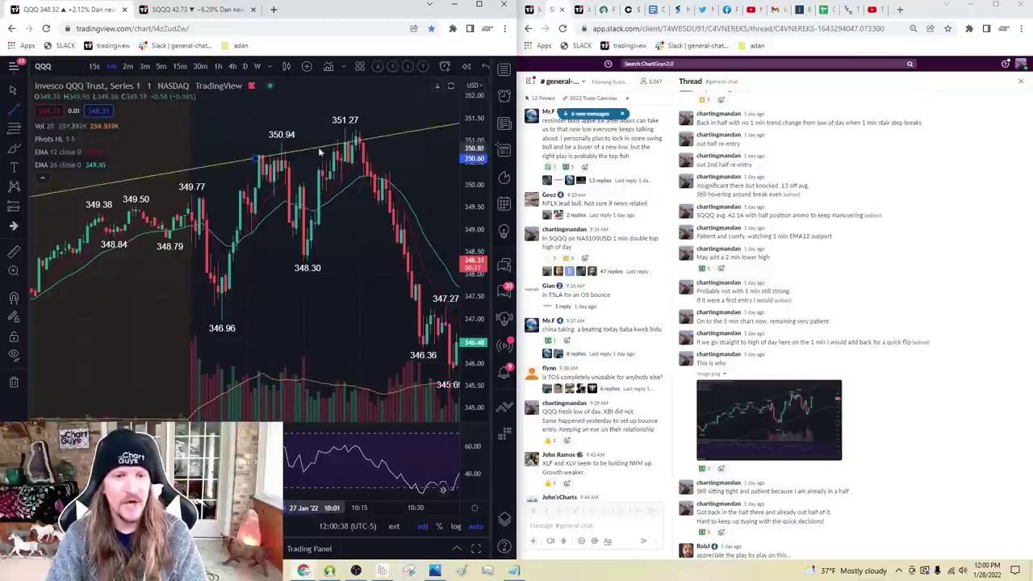
{"action": "left_click", "coordinate": [345, 136]}
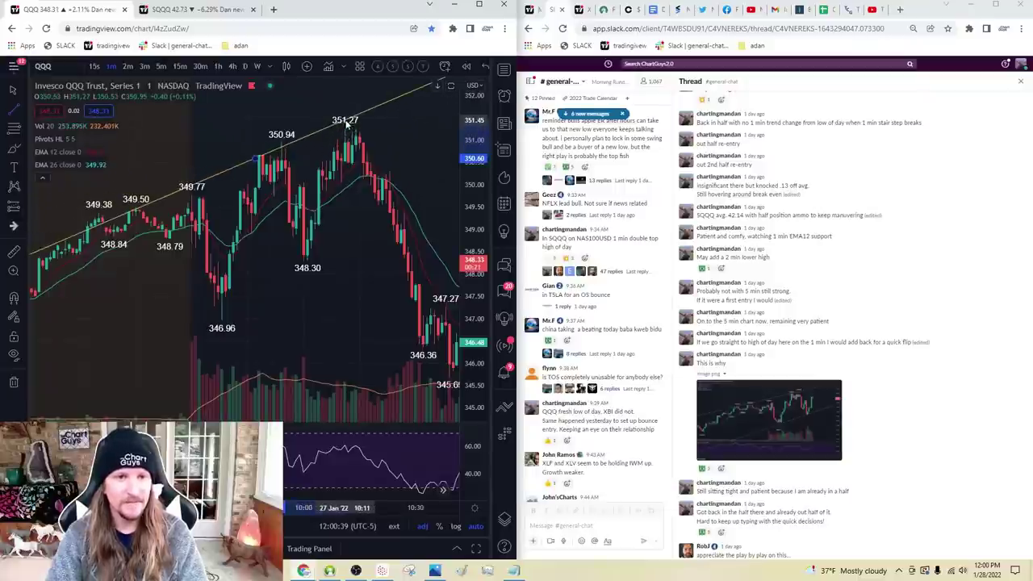
{"action": "left_click", "coordinate": [9, 110]}
{"action": "left_click", "coordinate": [302, 266]}
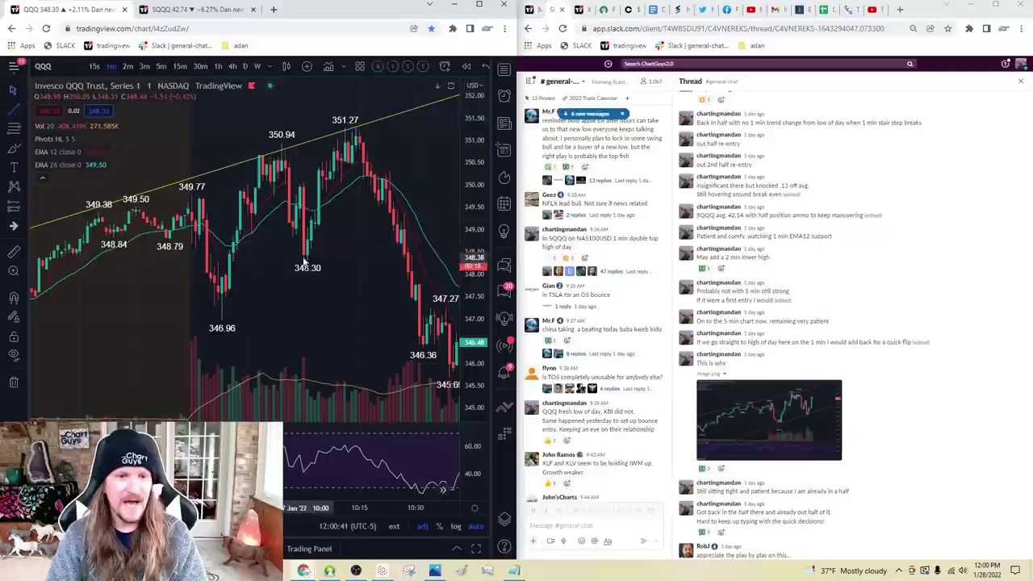
{"action": "left_click", "coordinate": [352, 199]}
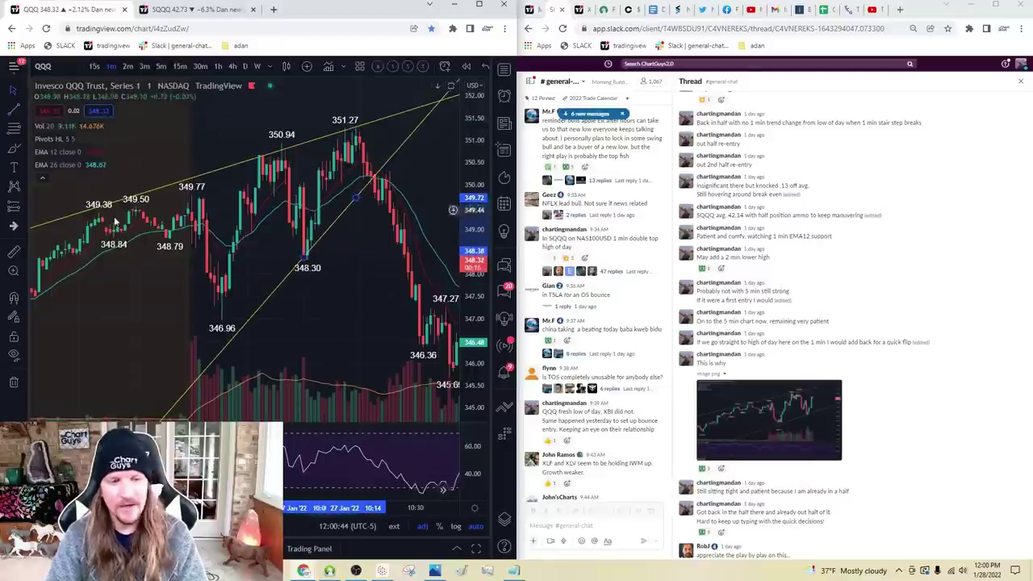
{"action": "left_click", "coordinate": [14, 388]}
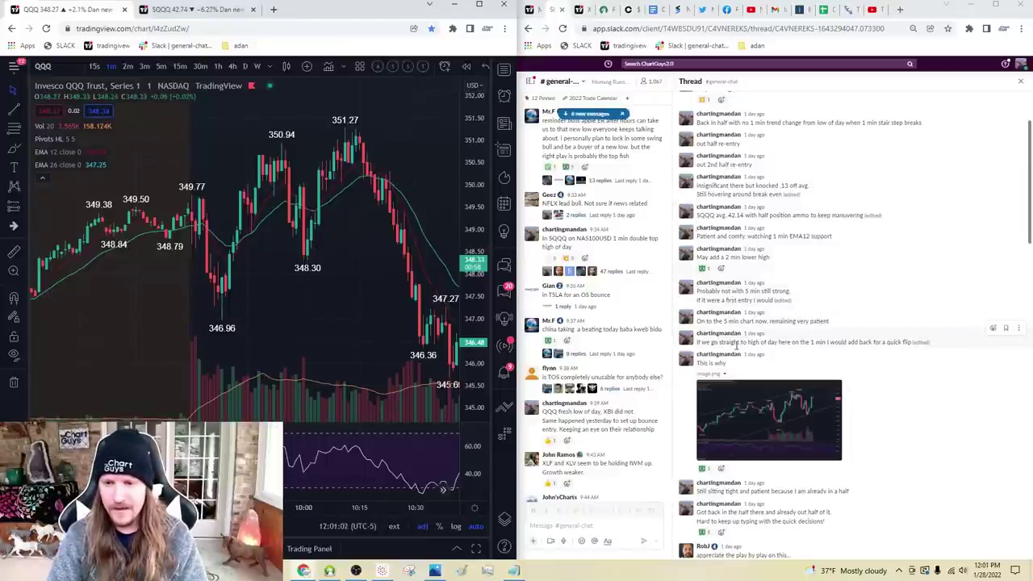
Step: Draw a rising channel on QQQ with an upper trend line from about 350.67 to 351.83 and a lower one from about 347.39 to 349.12
{"action": "scroll", "coordinate": [735, 346], "scroll_direction": "down", "scroll_amount": 3}
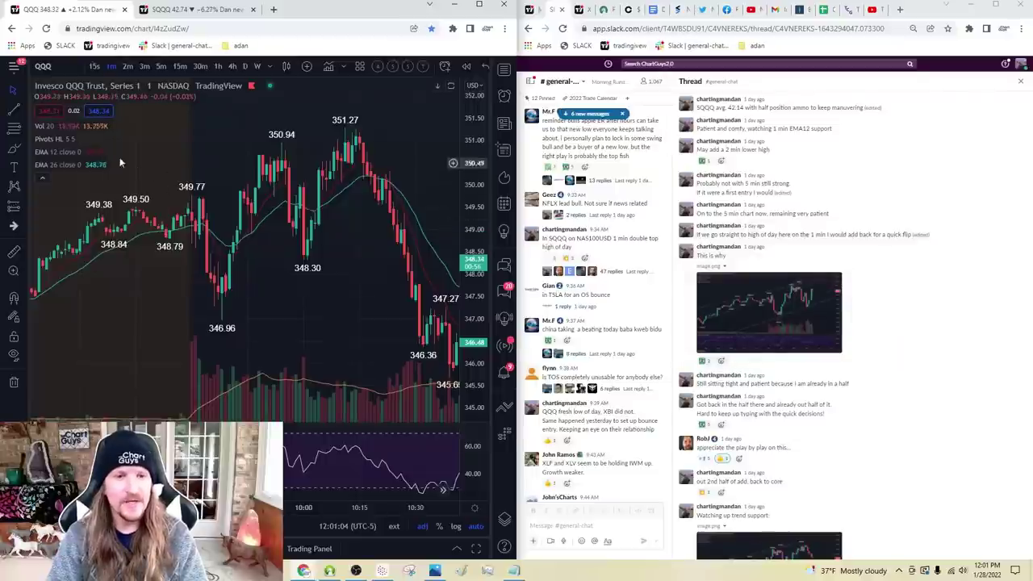
{"action": "left_click", "coordinate": [257, 157]}
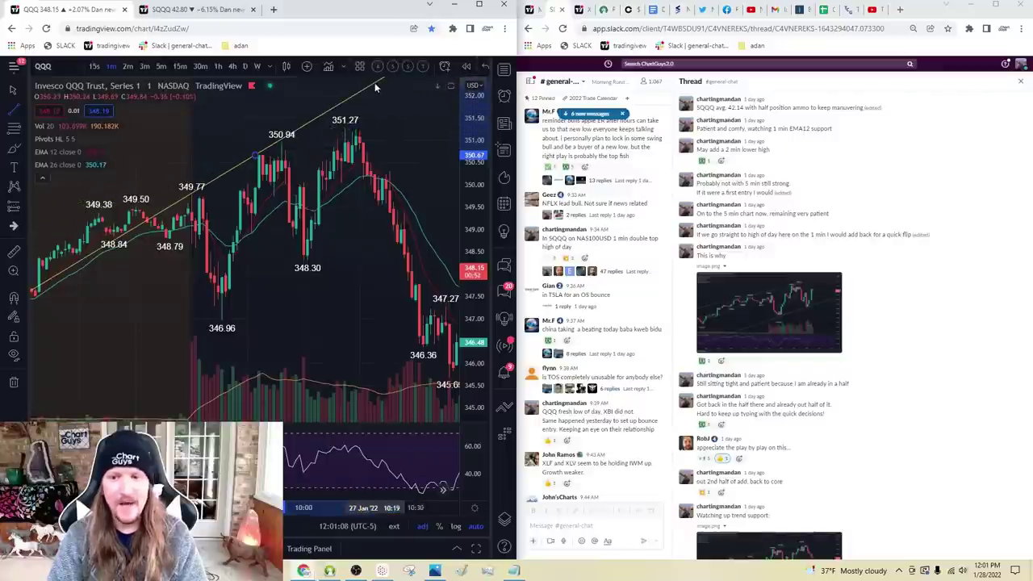
{"action": "left_click", "coordinate": [384, 102]}
{"action": "scroll", "coordinate": [327, 214], "scroll_direction": "down", "scroll_amount": 3}
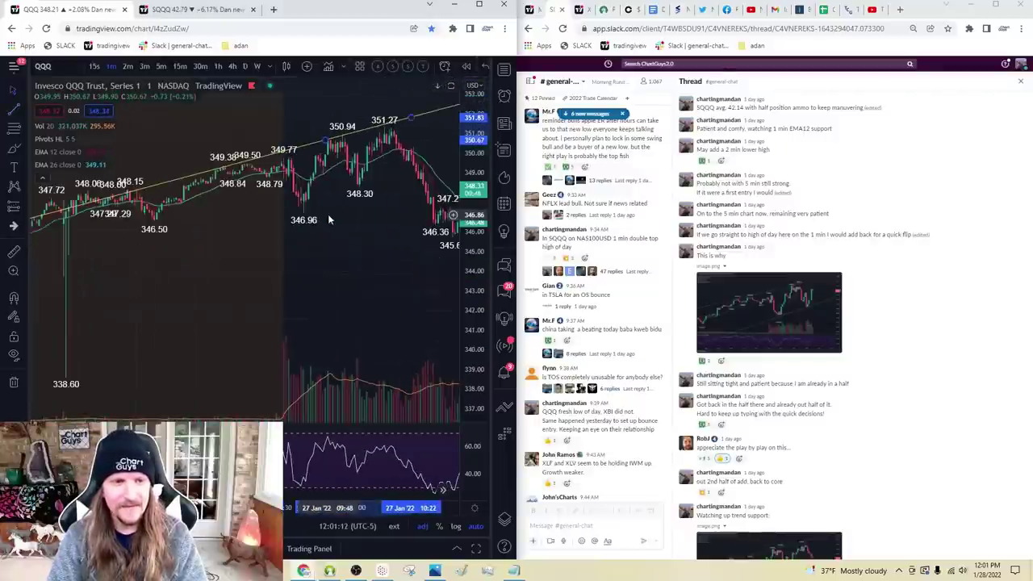
{"action": "left_click", "coordinate": [13, 109]}
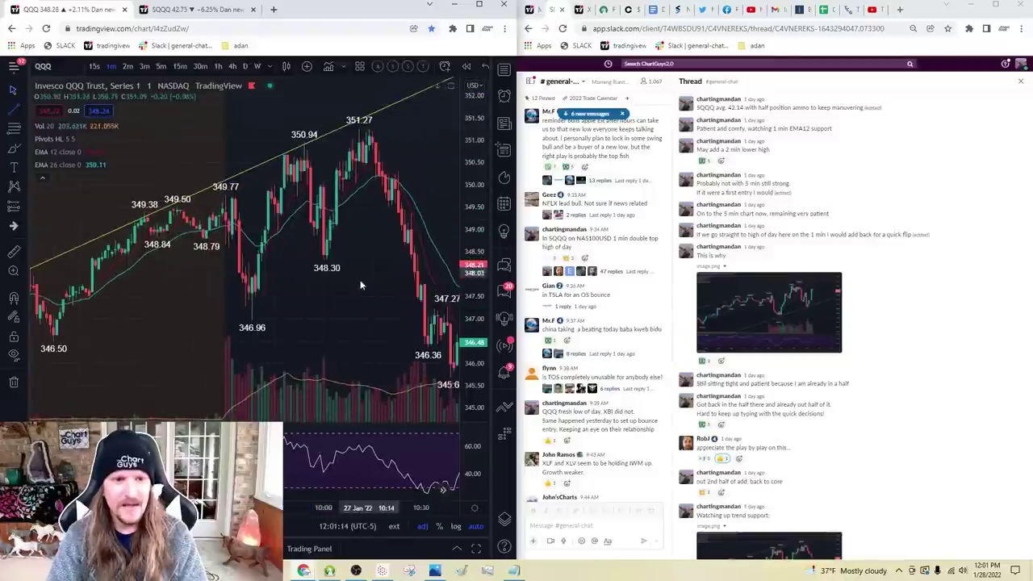
{"action": "left_click", "coordinate": [250, 299]}
{"action": "left_click", "coordinate": [383, 226]}
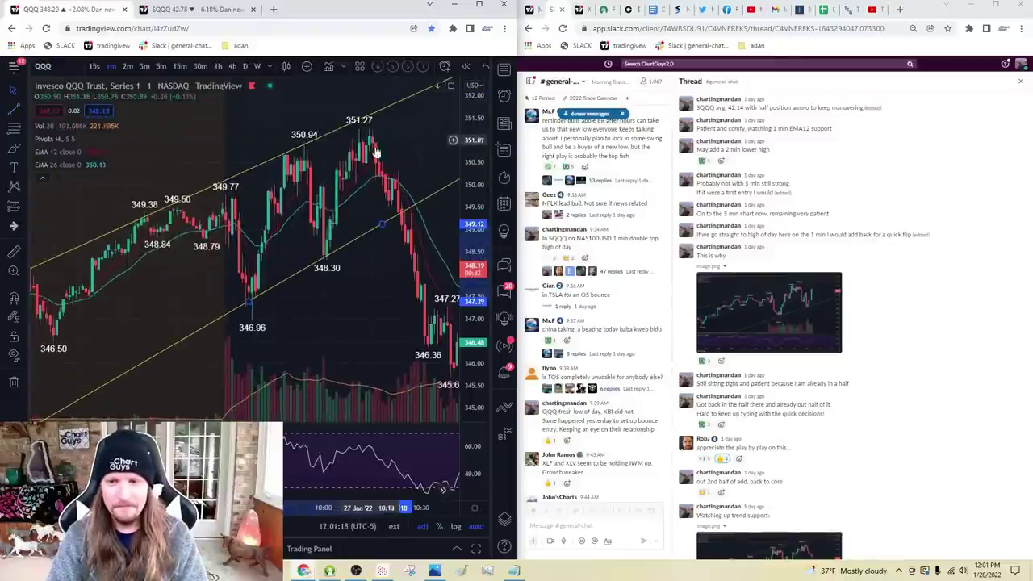
Step: View the chart image posted under "This is why" in the Slack thread, close it and read on past "Watching up trend support"
{"action": "left_click", "coordinate": [754, 297]}
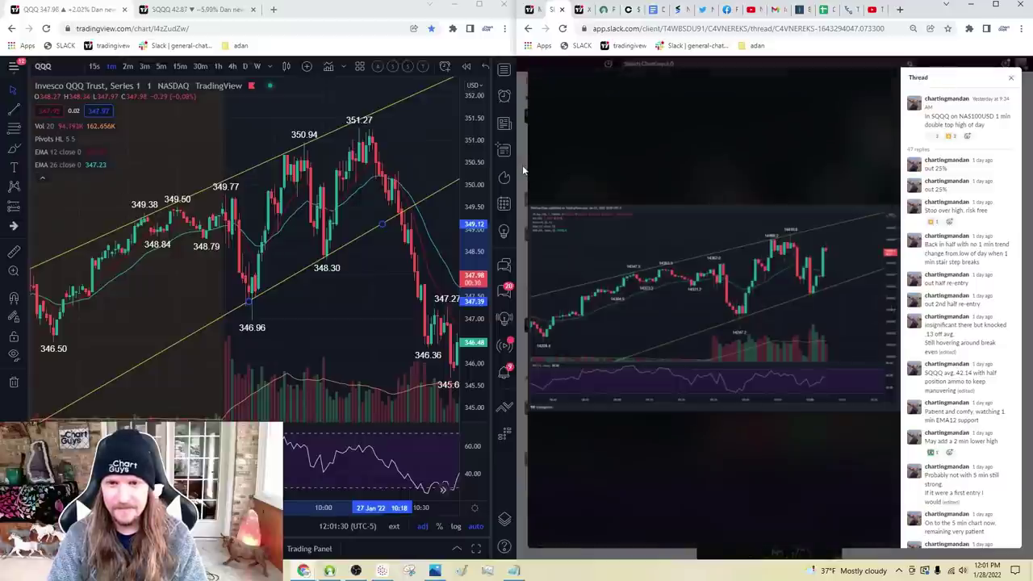
{"action": "key", "text": "Escape"}
{"action": "scroll", "coordinate": [772, 397], "scroll_direction": "down", "scroll_amount": 1}
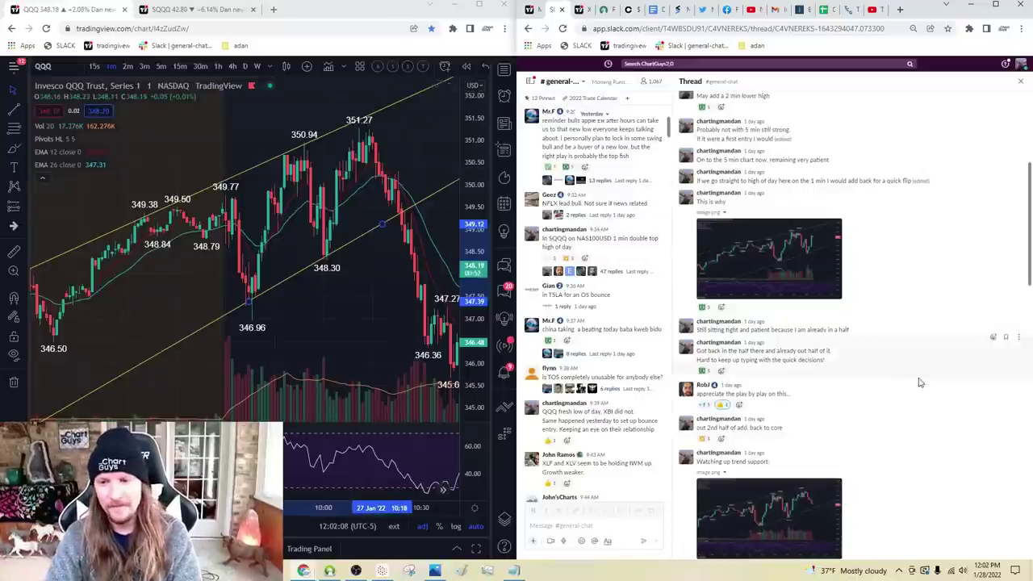
{"action": "scroll", "coordinate": [867, 385], "scroll_direction": "down", "scroll_amount": 4}
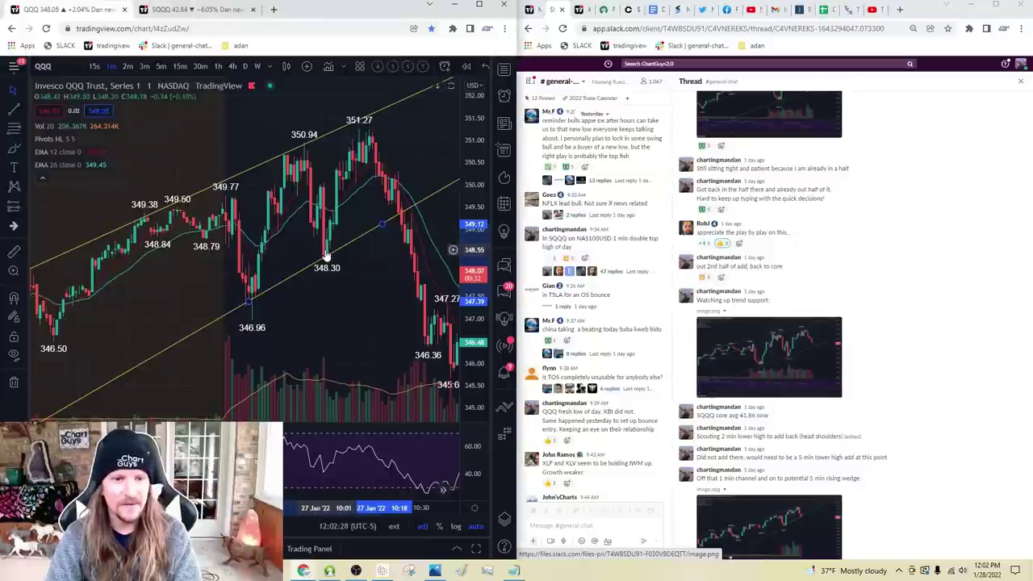
Step: On the SQQQ chart, brush short horizontal lines at about 41.86 and just under the candles at the 41.75 low
{"action": "left_click", "coordinate": [212, 11]}
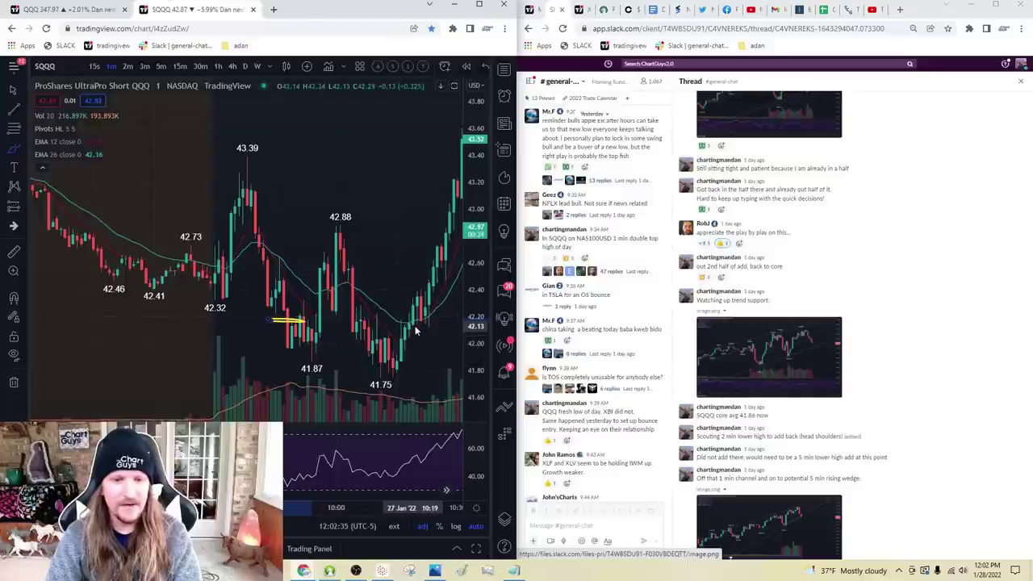
{"action": "left_click", "coordinate": [17, 148]}
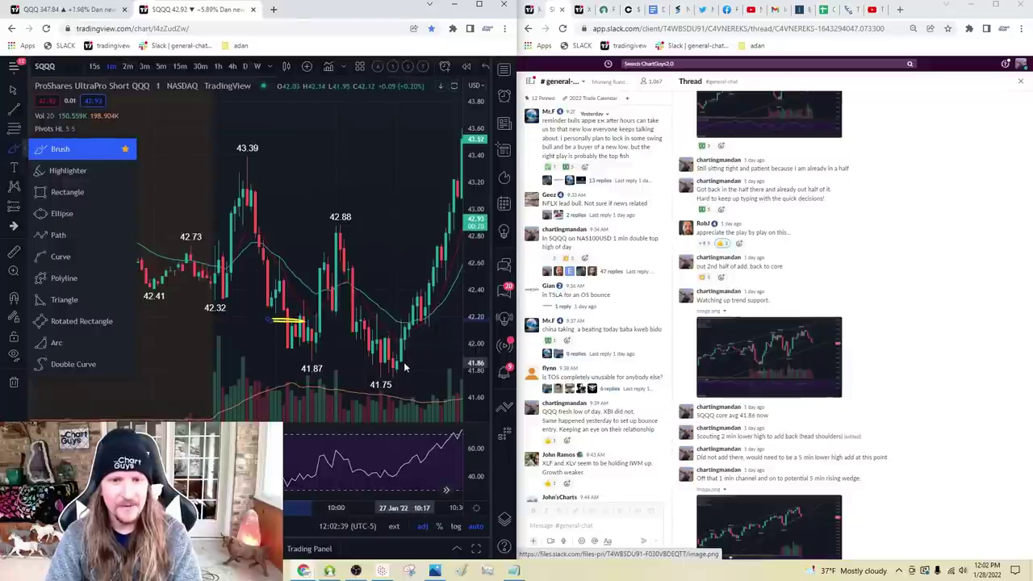
{"action": "left_click_drag", "start_coordinate": [431, 361], "coordinate": [386, 363]}
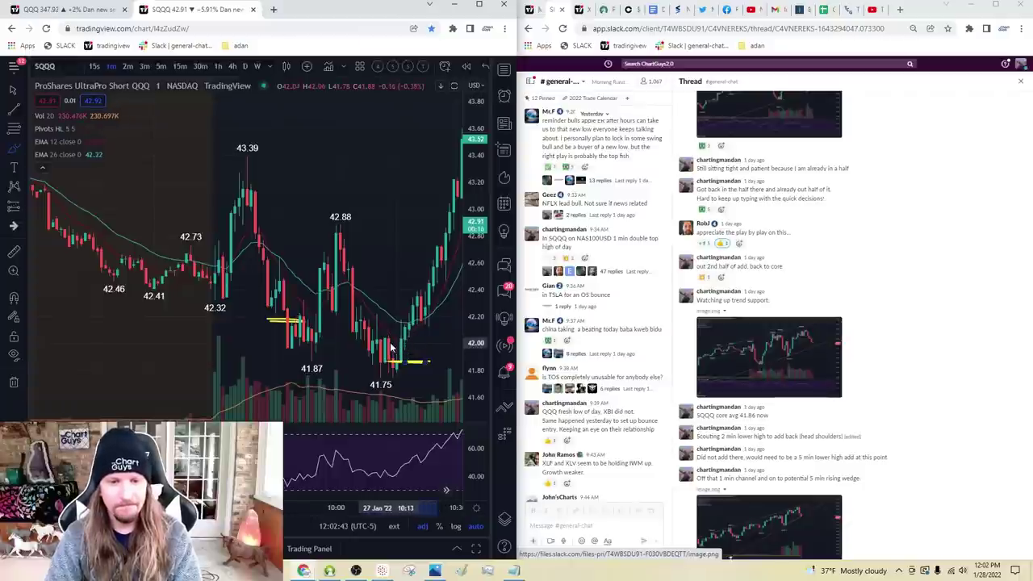
{"action": "left_click_drag", "start_coordinate": [367, 378], "coordinate": [430, 378]}
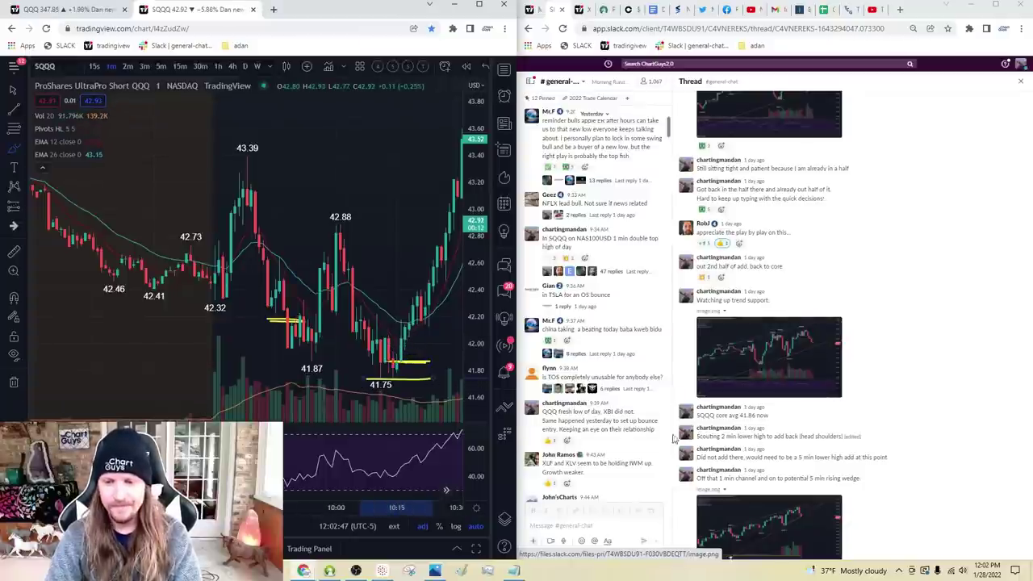
Step: Set the QQQ chart to the 2-minute timeframe and examine the January 27 morning channel around the 351.27 high
{"action": "left_click", "coordinate": [92, 10]}
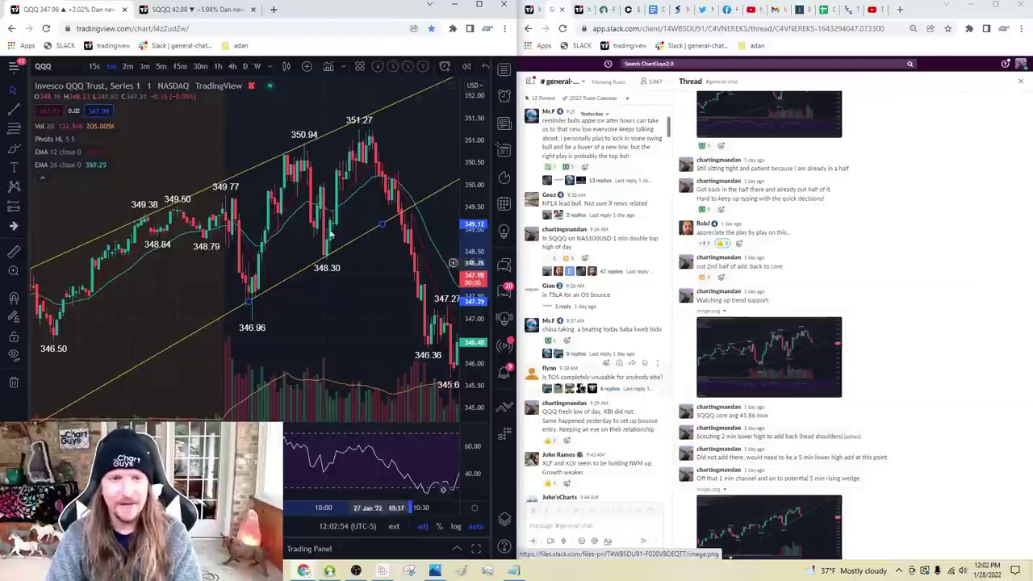
{"action": "left_click", "coordinate": [129, 67]}
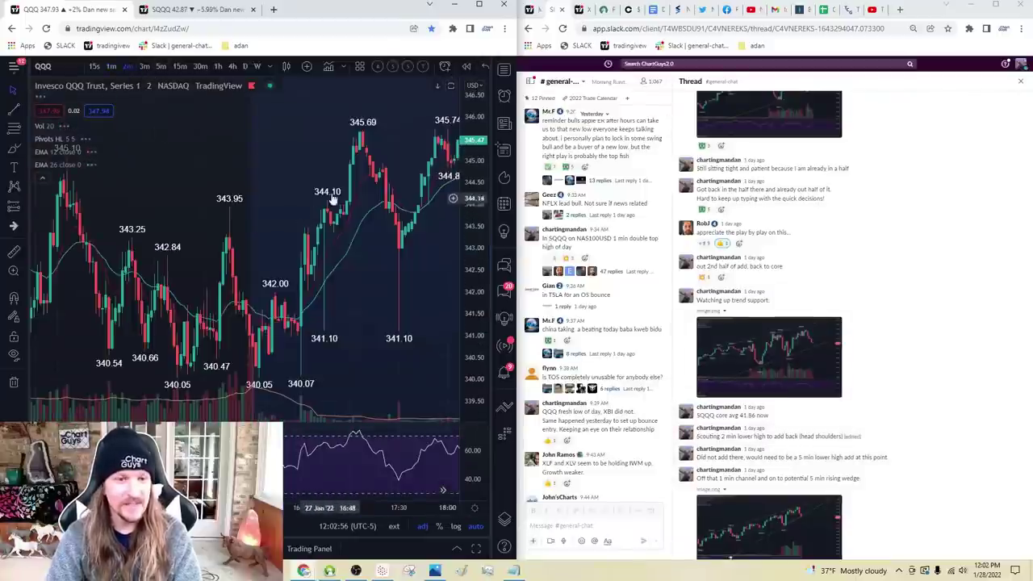
{"action": "left_click", "coordinate": [22, 93]}
{"action": "left_click", "coordinate": [60, 90]}
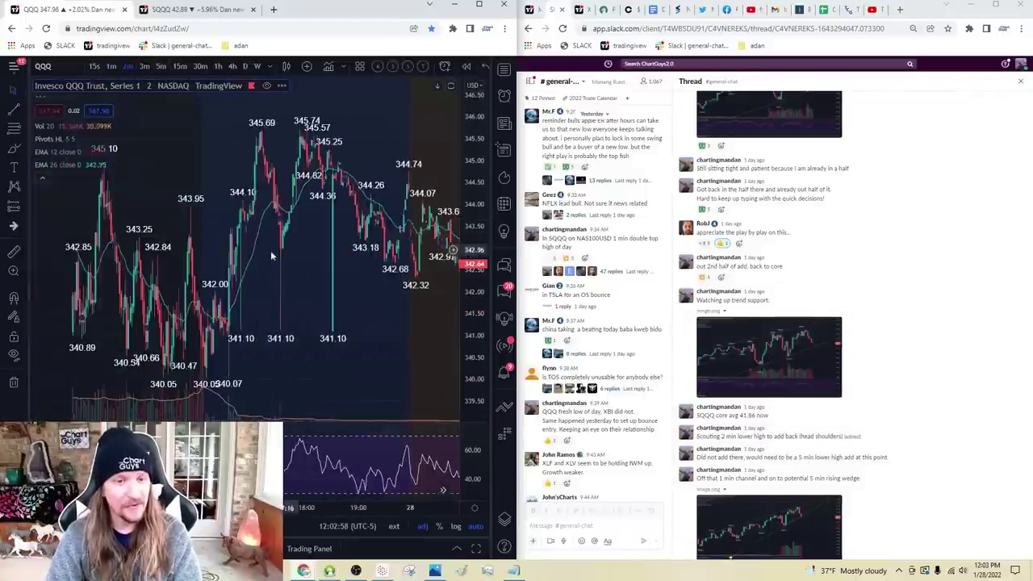
{"action": "left_click_drag", "start_coordinate": [146, 253], "coordinate": [181, 272]}
{"action": "scroll", "coordinate": [207, 253], "scroll_direction": "up", "scroll_amount": 5}
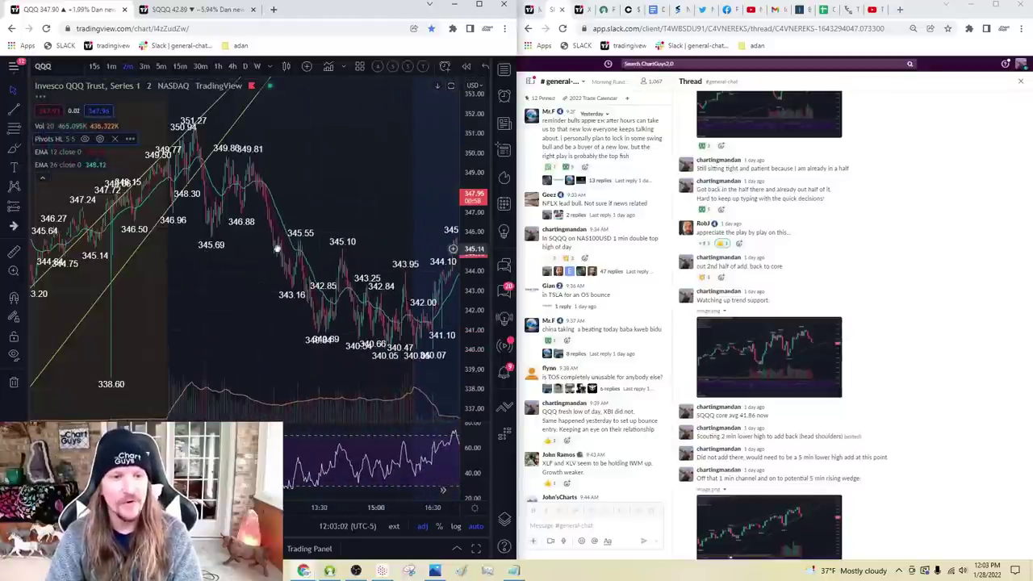
{"action": "left_click_drag", "start_coordinate": [261, 244], "coordinate": [320, 224]}
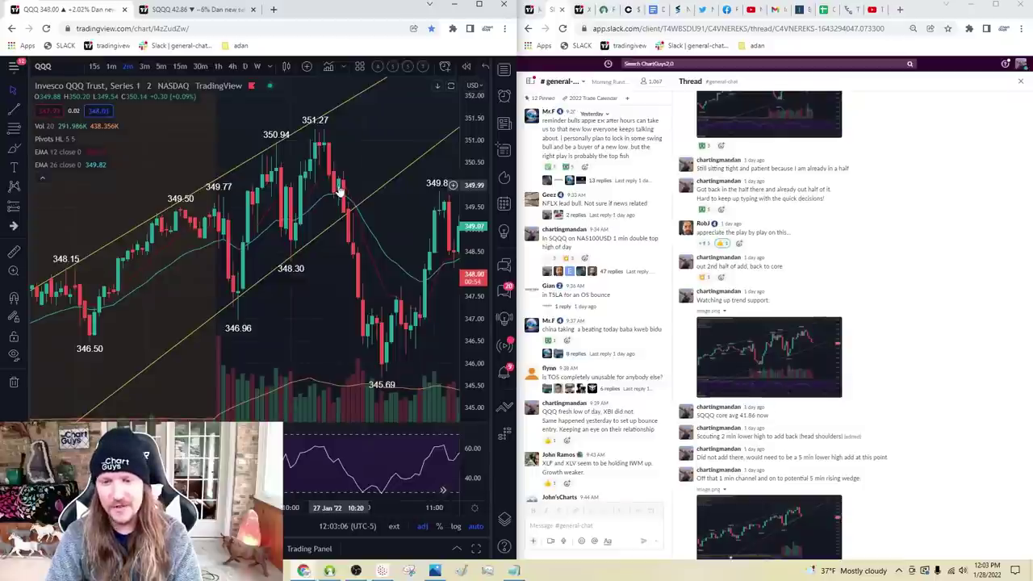
Step: Read further in the Slack thread and enlarge the chart image posted with the potential 5-minute rising wedge comment
{"action": "scroll", "coordinate": [841, 330], "scroll_direction": "down", "scroll_amount": 4}
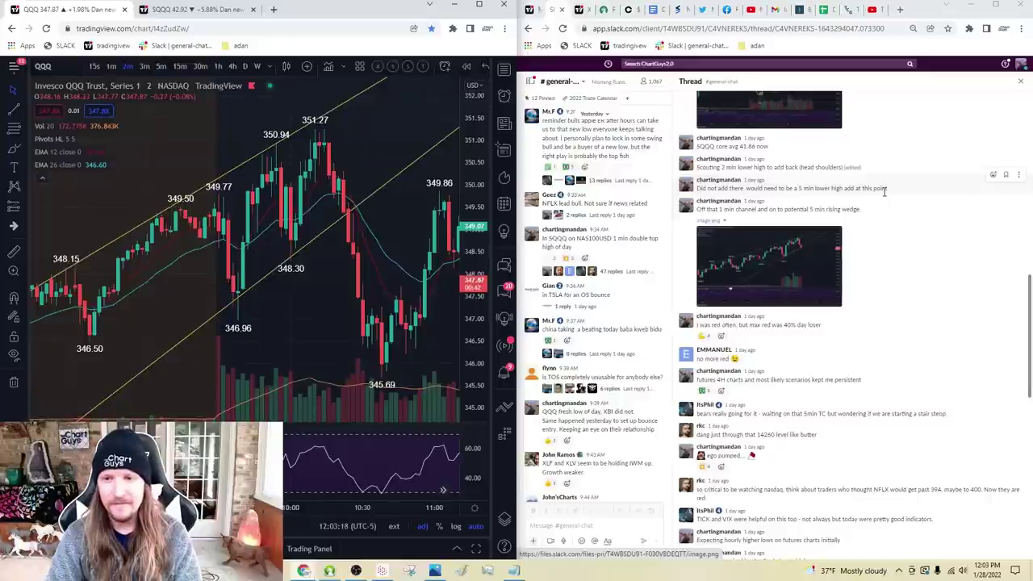
{"action": "left_click", "coordinate": [766, 256]}
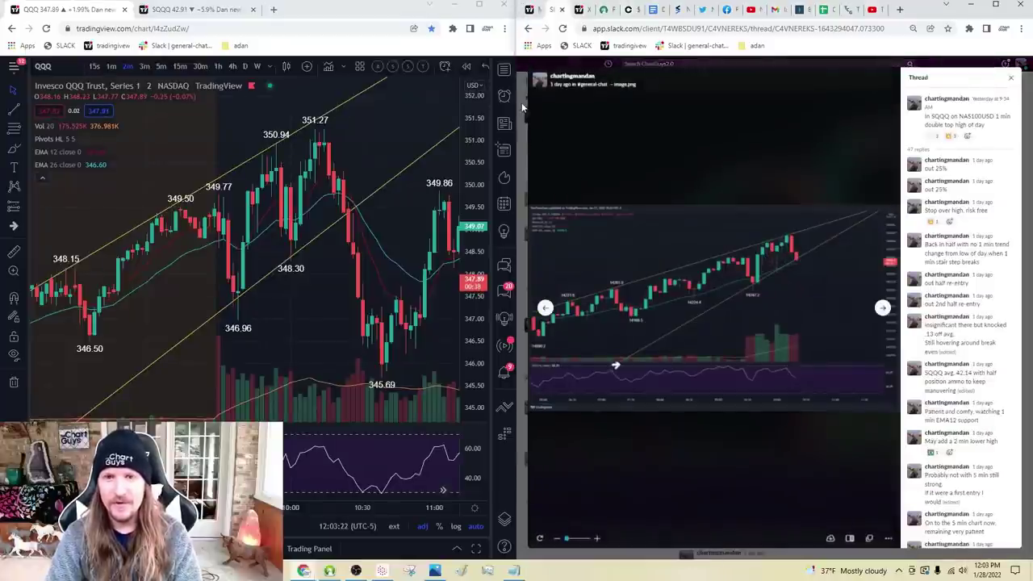
Step: Close the enlarged rising wedge chart image and read on in the Slack thread past the max red comment
{"action": "key", "text": "Escape"}
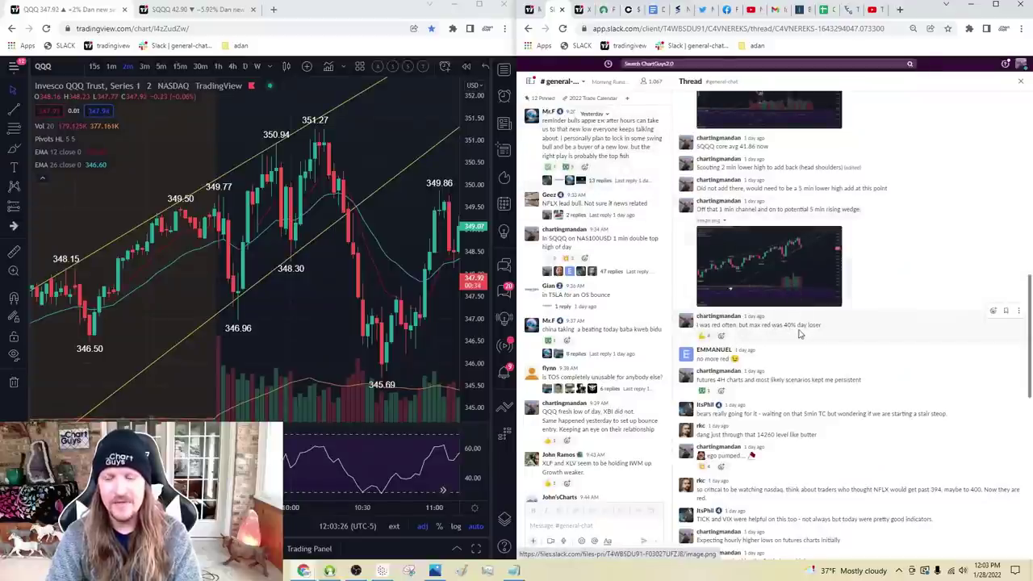
{"action": "scroll", "coordinate": [806, 333], "scroll_direction": "down", "scroll_amount": 4}
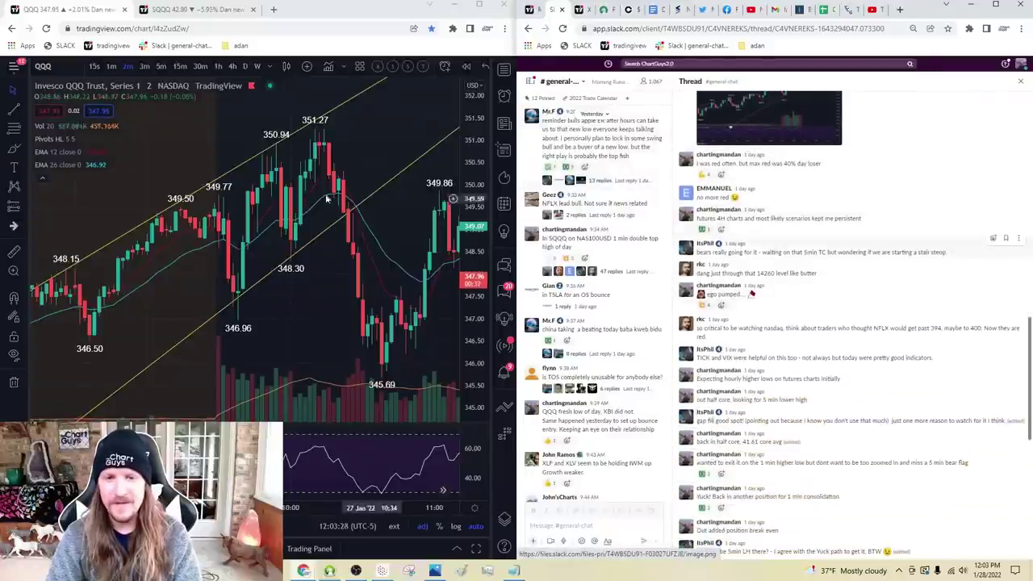
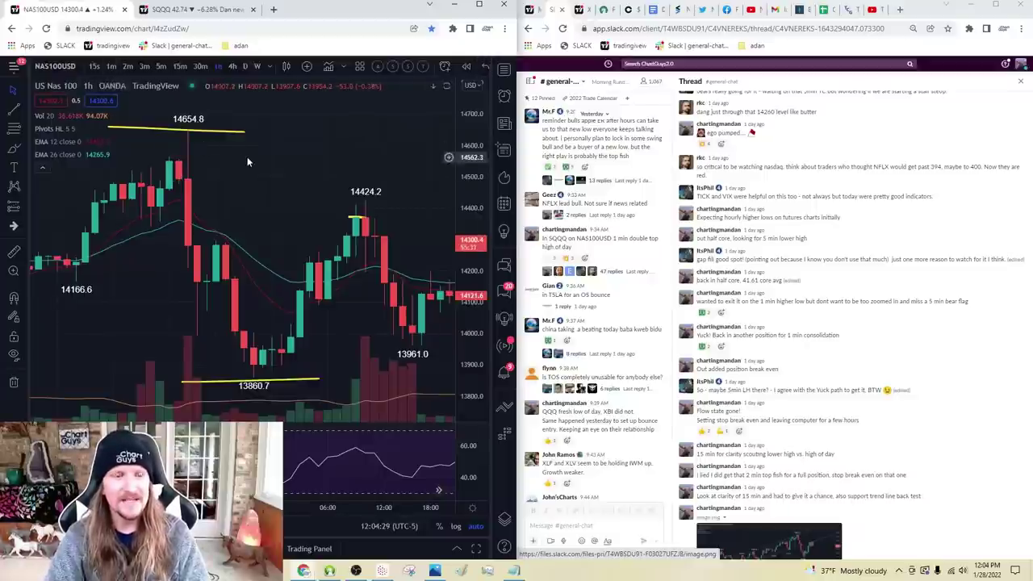
Step: Load QQQ on the 1-minute timeframe and go back to the January 27 morning drop from 351.27 to 345.69
{"action": "type", "text": "QQQ"}
{"action": "key", "text": "Return"}
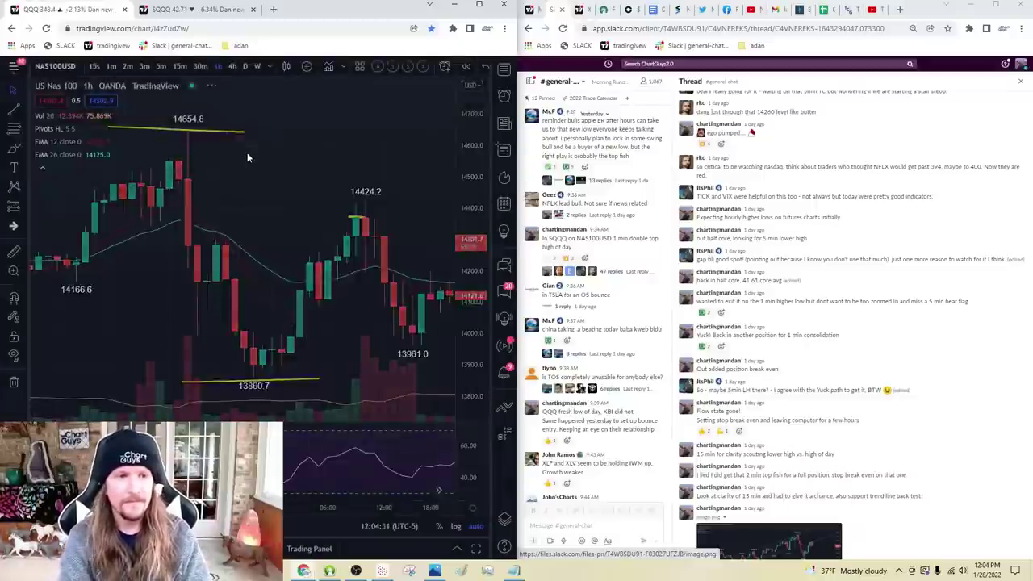
{"action": "type", "text": "1"}
{"action": "key", "text": "Return"}
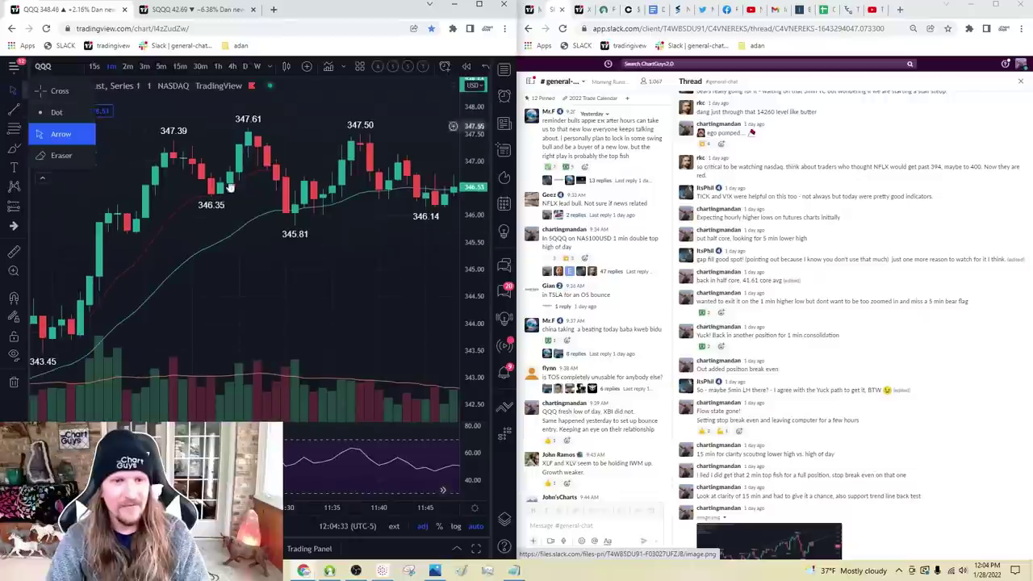
{"action": "scroll", "coordinate": [348, 263], "scroll_direction": "left", "scroll_amount": 10}
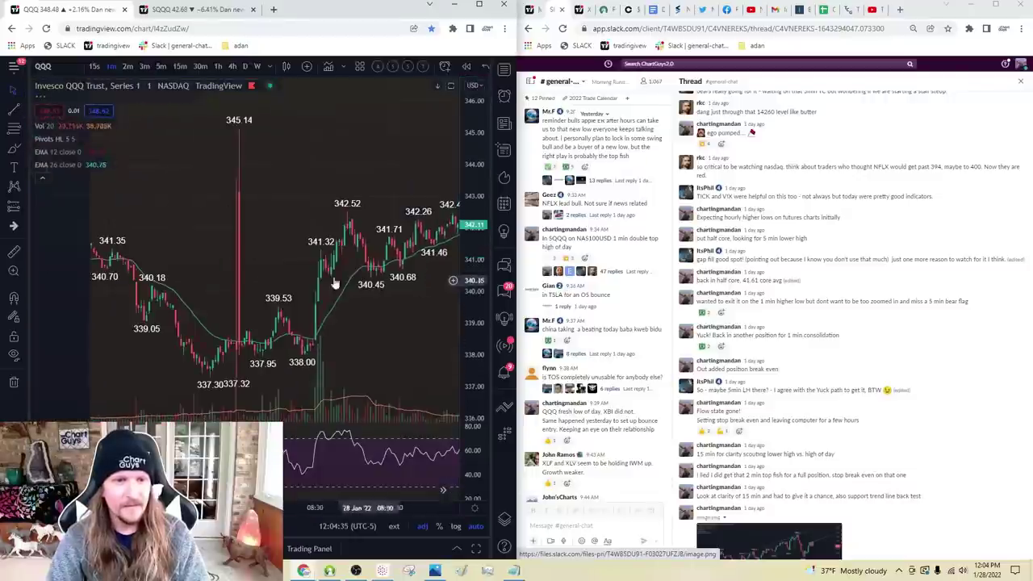
{"action": "left_click_drag", "start_coordinate": [76, 250], "coordinate": [261, 278]}
{"action": "scroll", "coordinate": [262, 284], "scroll_direction": "left", "scroll_amount": 10}
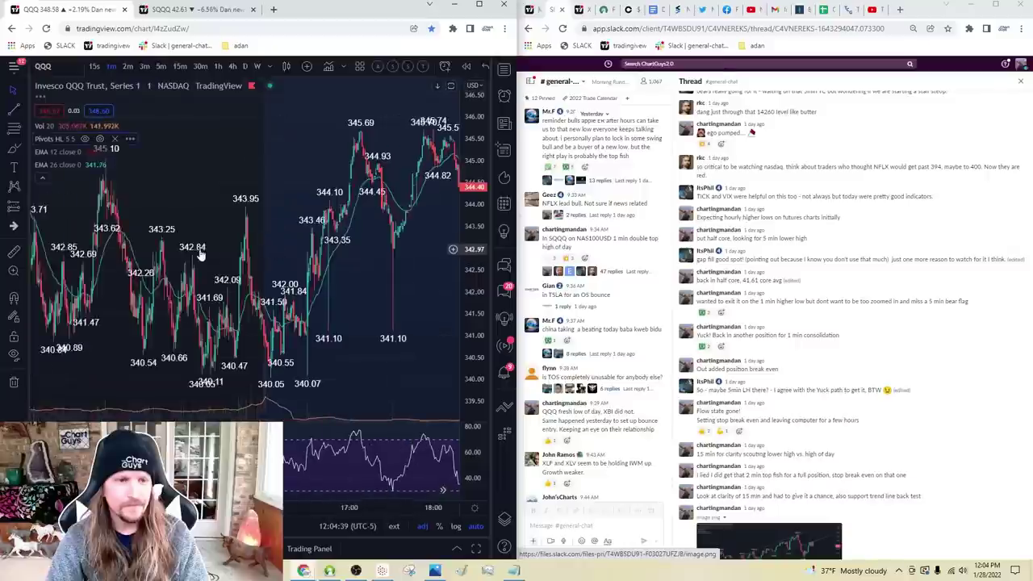
{"action": "scroll", "coordinate": [155, 277], "scroll_direction": "left", "scroll_amount": 10}
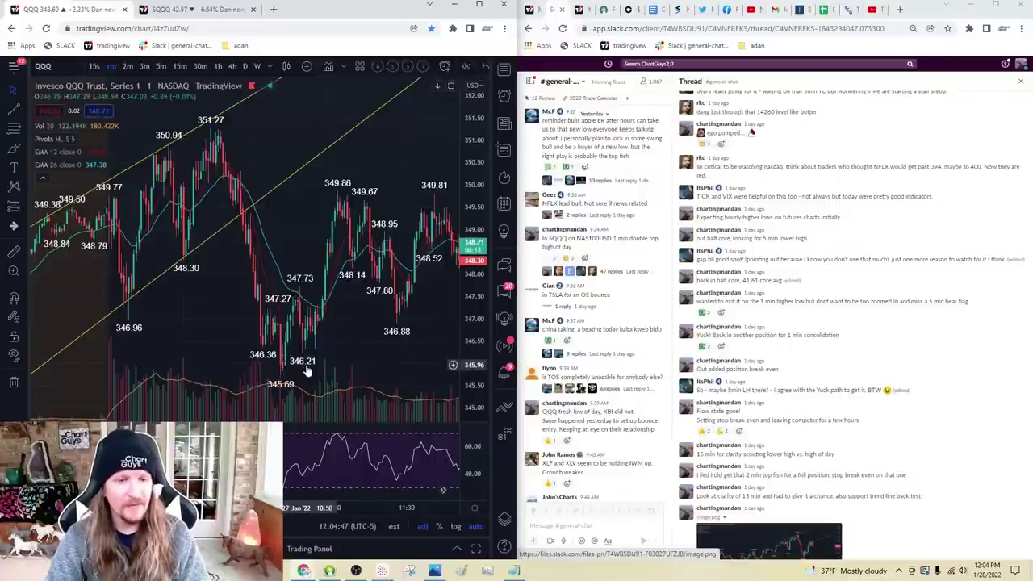
{"action": "left_click_drag", "start_coordinate": [283, 369], "coordinate": [351, 369]}
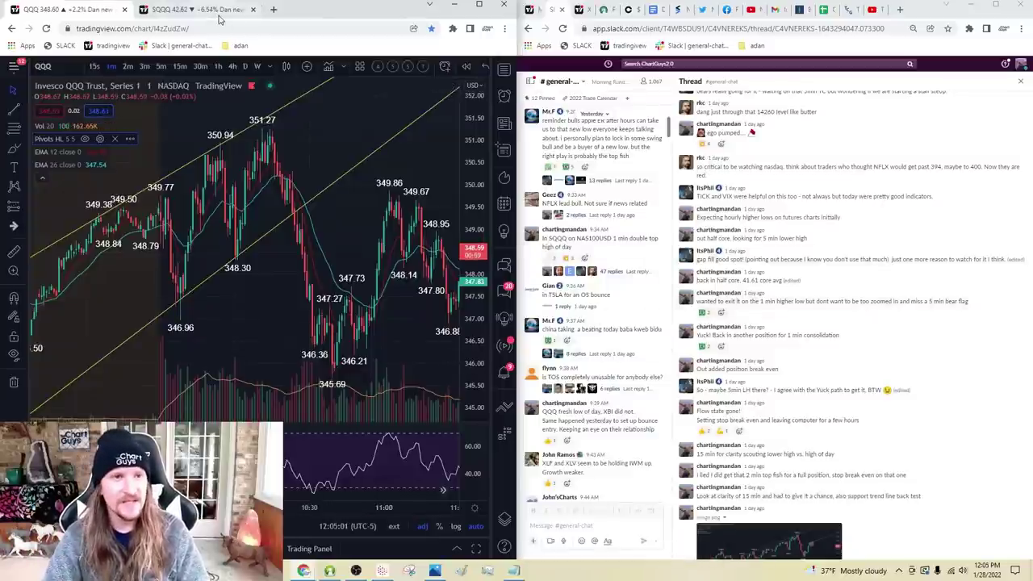
Step: Check the SQQQ chart, and on the QQQ chart brush a short line at the 347.73 high and a peak-shaped stroke beneath it
{"action": "left_click", "coordinate": [193, 9]}
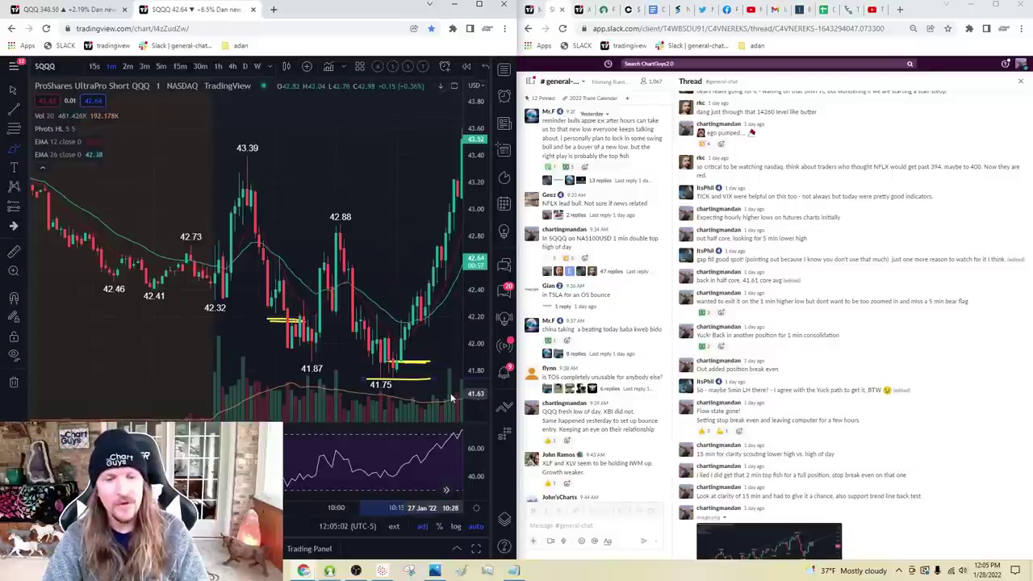
{"action": "left_click", "coordinate": [58, 9]}
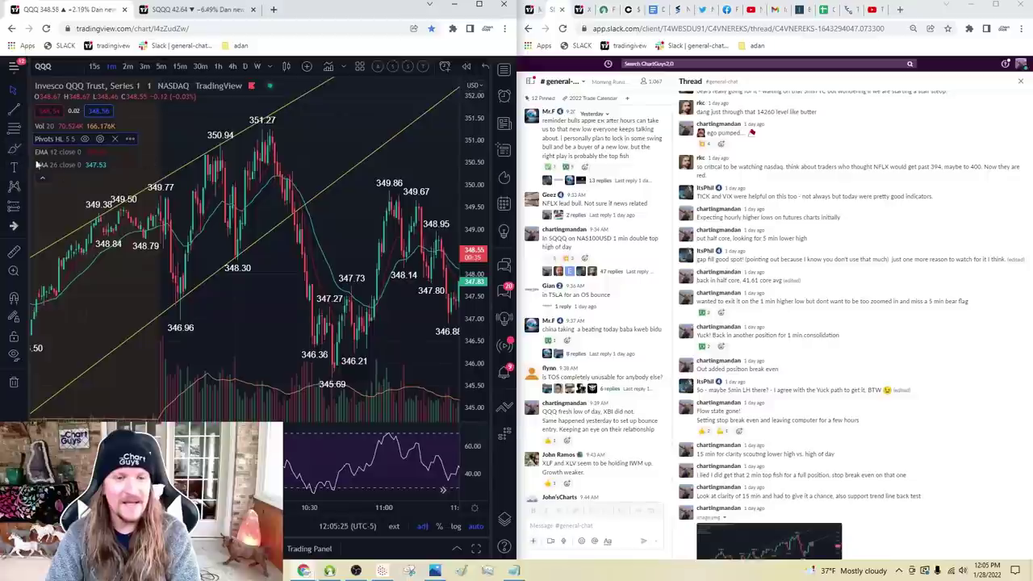
{"action": "left_click", "coordinate": [342, 297]}
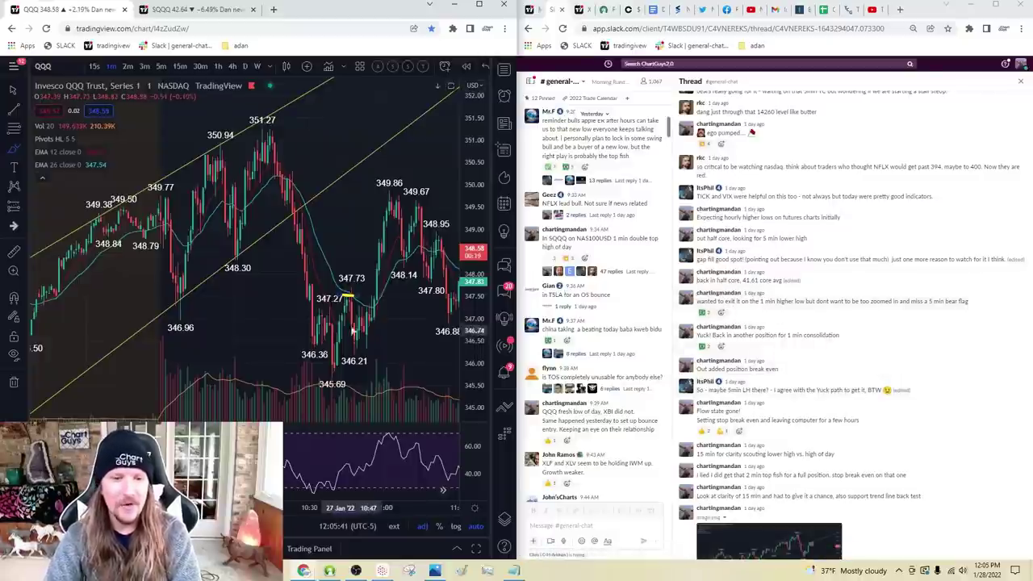
{"action": "left_click", "coordinate": [14, 164]}
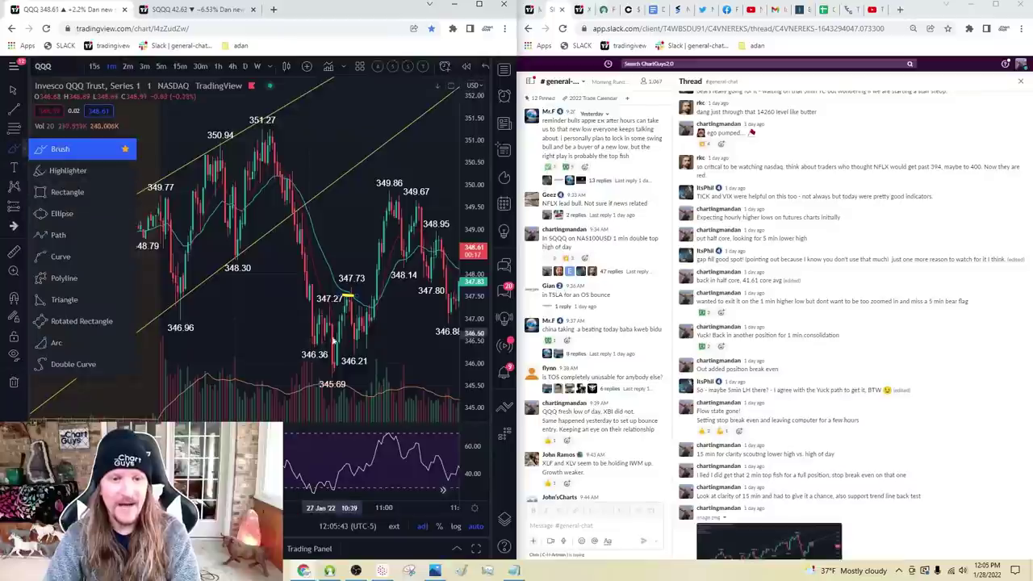
{"action": "left_click", "coordinate": [56, 147]}
{"action": "mouse_move", "coordinate": [332, 365]}
{"action": "left_mouse_down"}
{"action": "mouse_move", "coordinate": [347, 294]}
{"action": "mouse_move", "coordinate": [363, 358]}
{"action": "left_mouse_up"}
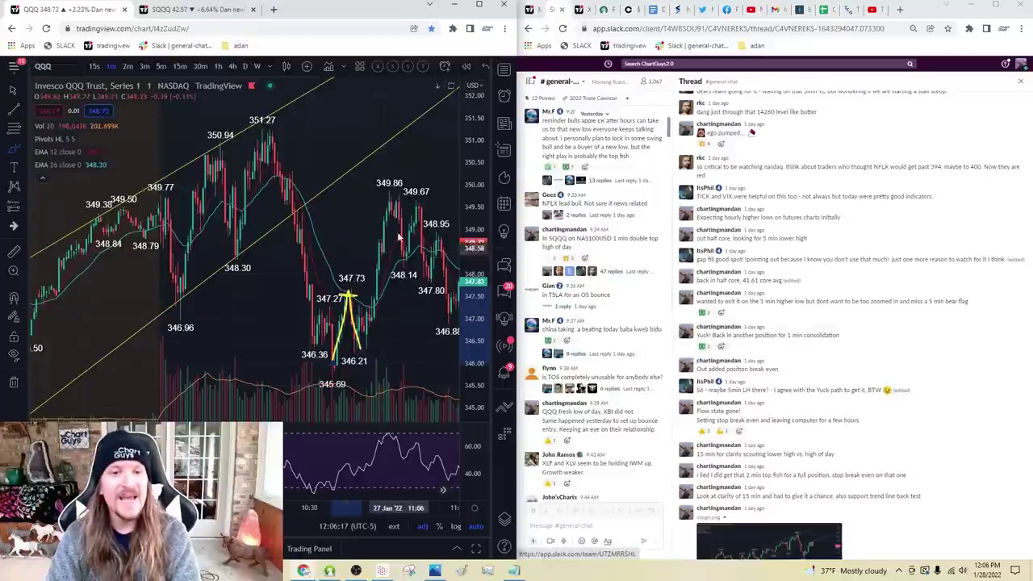
Step: Remove all drawings from the QQQ chart and brush two short lines just under the 349.86 high
{"action": "left_click", "coordinate": [14, 382]}
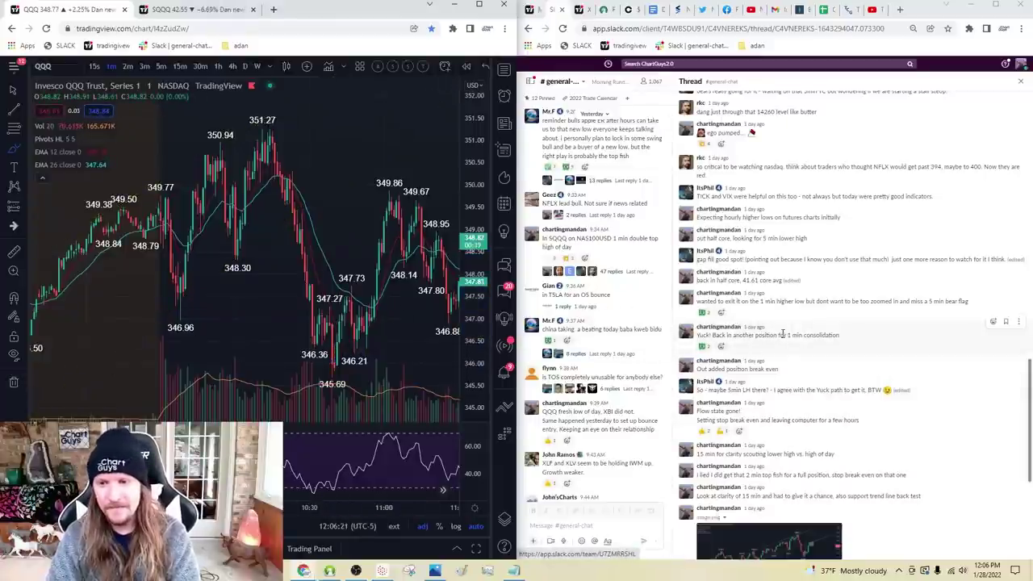
{"action": "left_click", "coordinate": [383, 212]}
{"action": "left_click", "coordinate": [404, 212]}
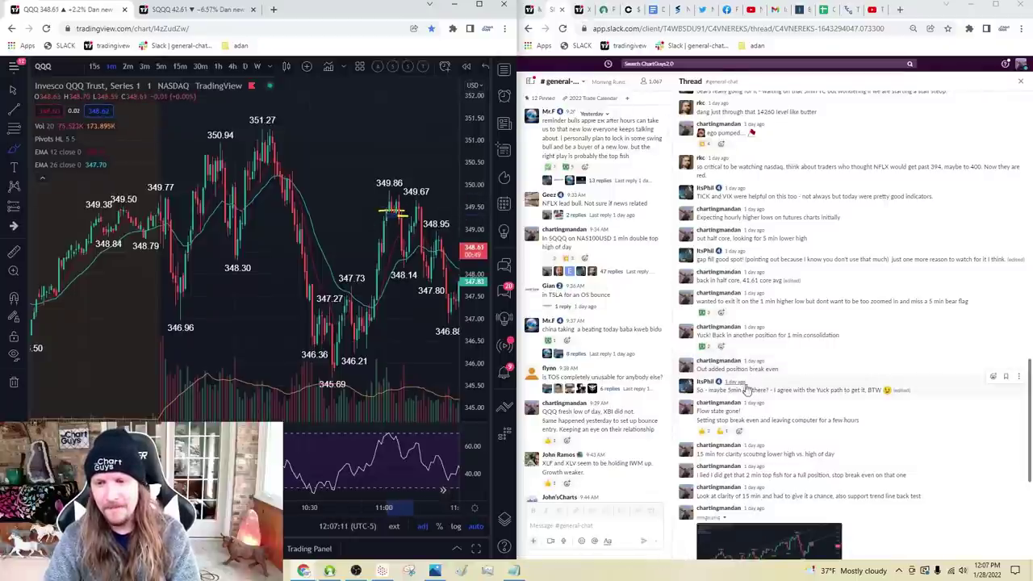
Step: Read on in Slack to the 15-minute lower high posts and examine the January 27 high of 351.27 on the 15-minute QQQ chart
{"action": "scroll", "coordinate": [746, 390], "scroll_direction": "down", "scroll_amount": 3}
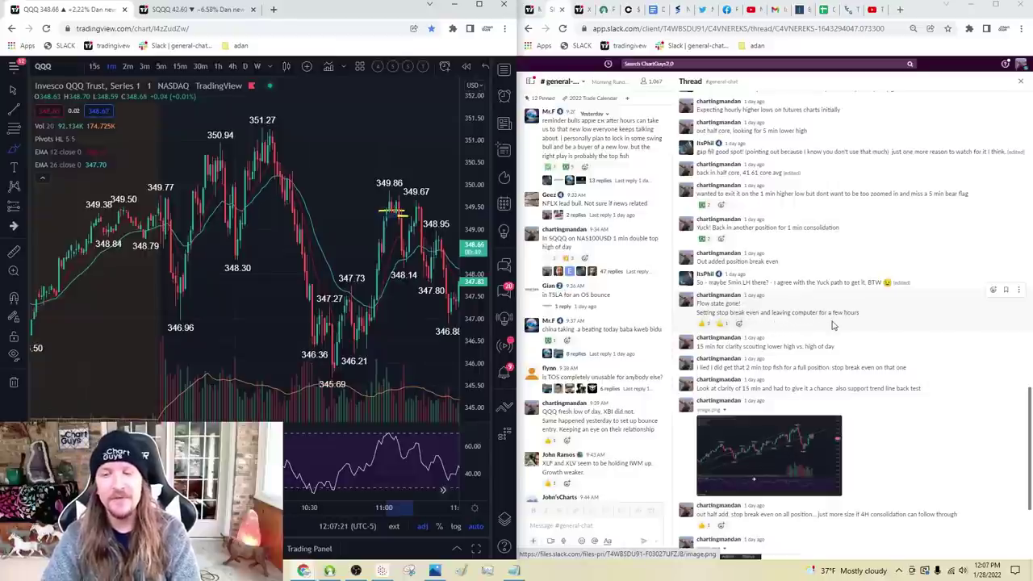
{"action": "scroll", "coordinate": [834, 325], "scroll_direction": "down", "scroll_amount": 3}
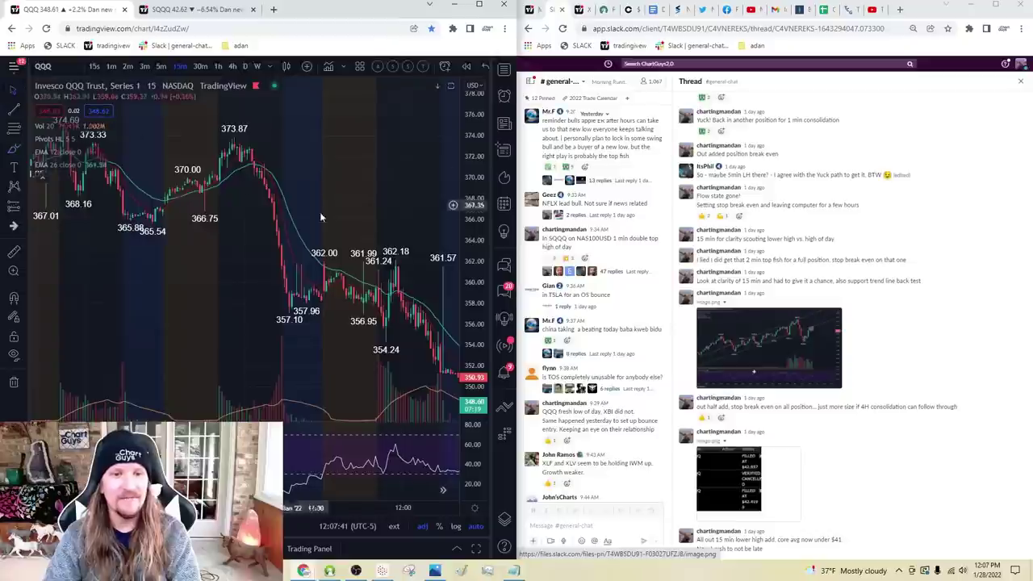
{"action": "left_click", "coordinate": [442, 489]}
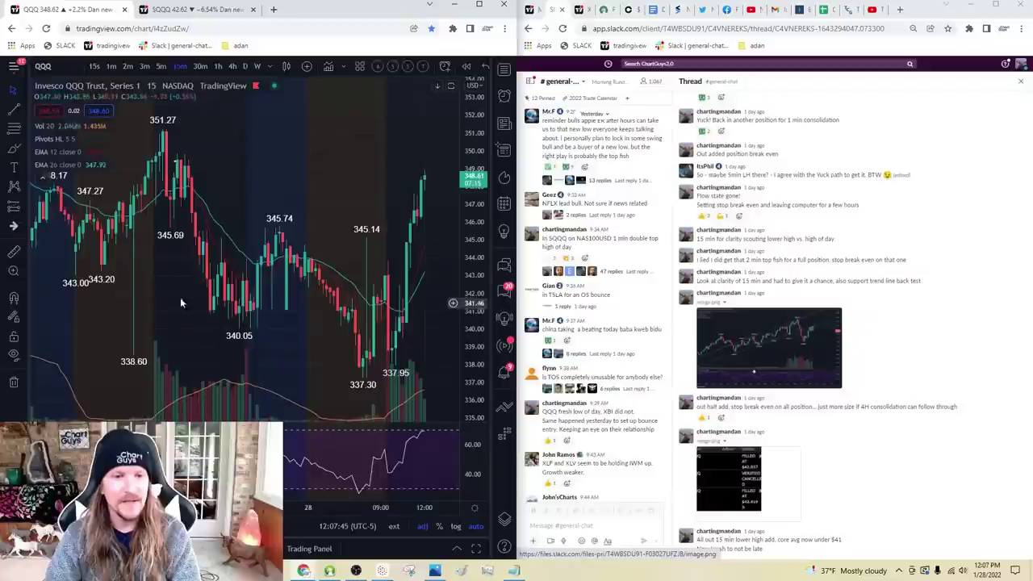
{"action": "left_click_drag", "start_coordinate": [180, 297], "coordinate": [359, 298]}
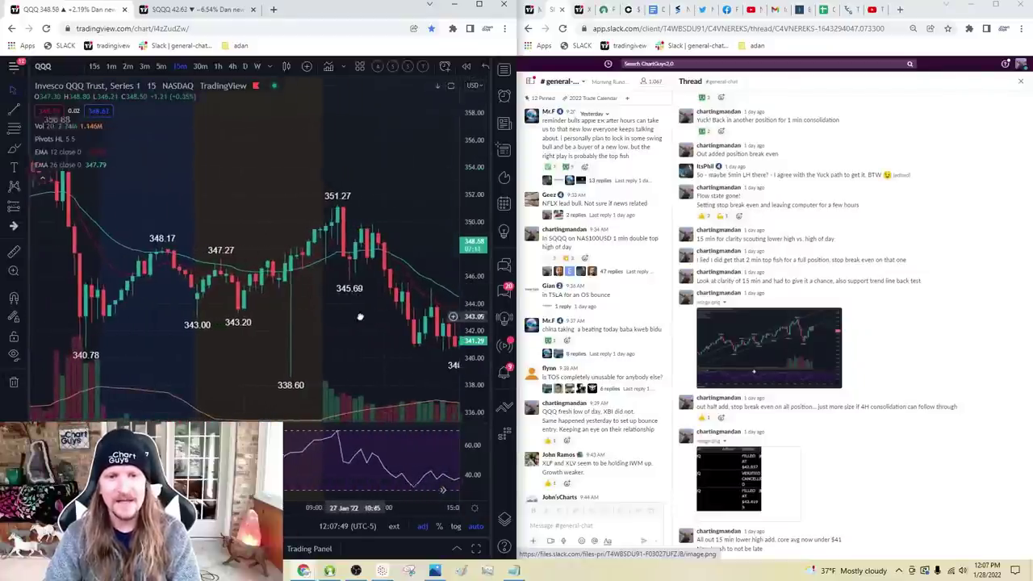
{"action": "scroll", "coordinate": [411, 315], "scroll_direction": "up", "scroll_amount": 3}
{"action": "left_click_drag", "start_coordinate": [388, 313], "coordinate": [339, 302]}
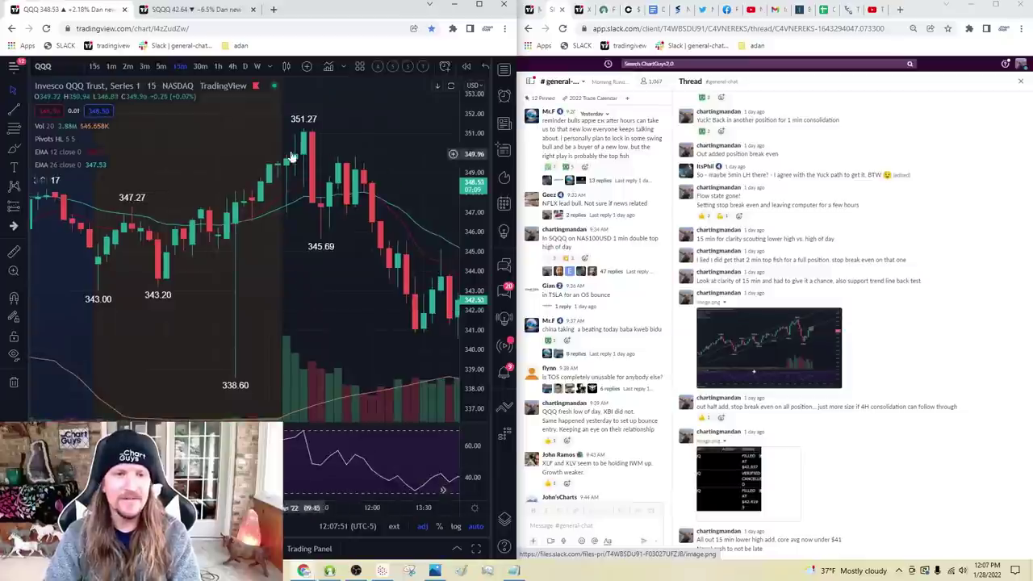
Step: Brush lines at the 351.27 high and 345.69 low, and a stroke down between them and up to the following lower high
{"action": "left_click_drag", "start_coordinate": [290, 127], "coordinate": [346, 126]}
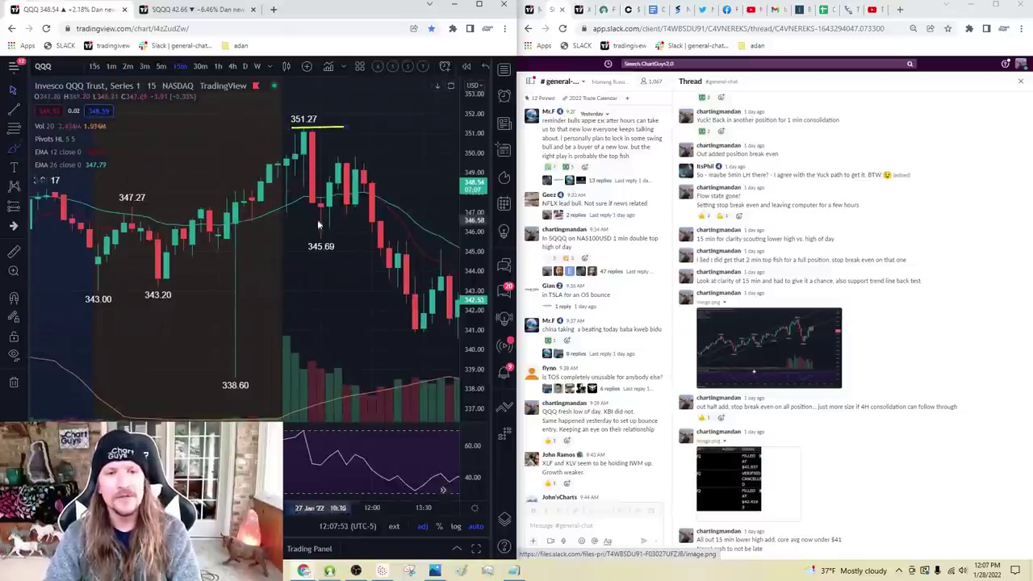
{"action": "left_click_drag", "start_coordinate": [291, 240], "coordinate": [343, 241]}
{"action": "mouse_move", "coordinate": [303, 131]}
{"action": "left_mouse_down"}
{"action": "mouse_move", "coordinate": [306, 238]}
{"action": "mouse_move", "coordinate": [345, 166]}
{"action": "left_mouse_up"}
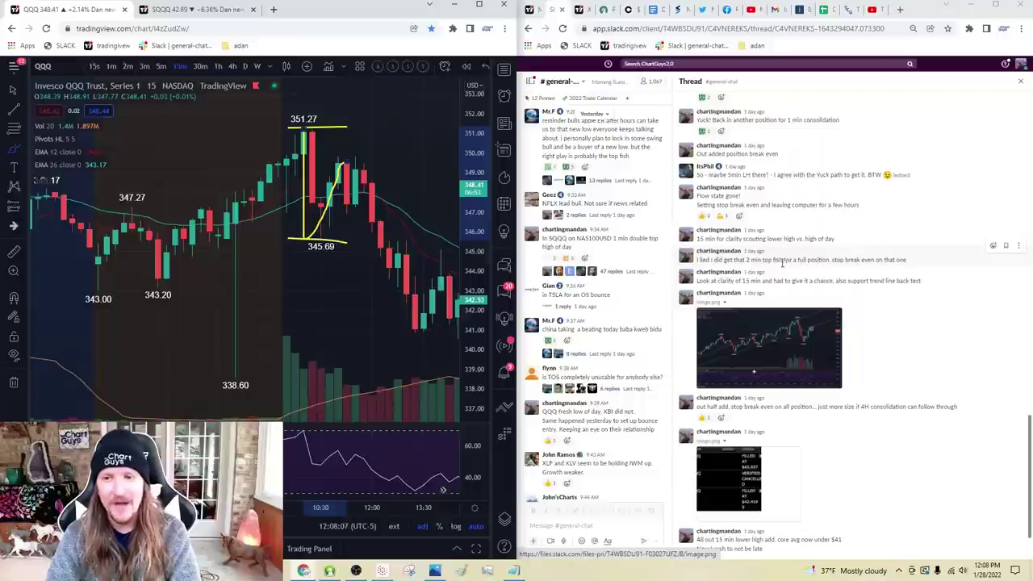
Step: Set QQQ to the 2-minute timeframe and return to the brushed January 27 high, low and lower high
{"action": "left_click", "coordinate": [127, 68]}
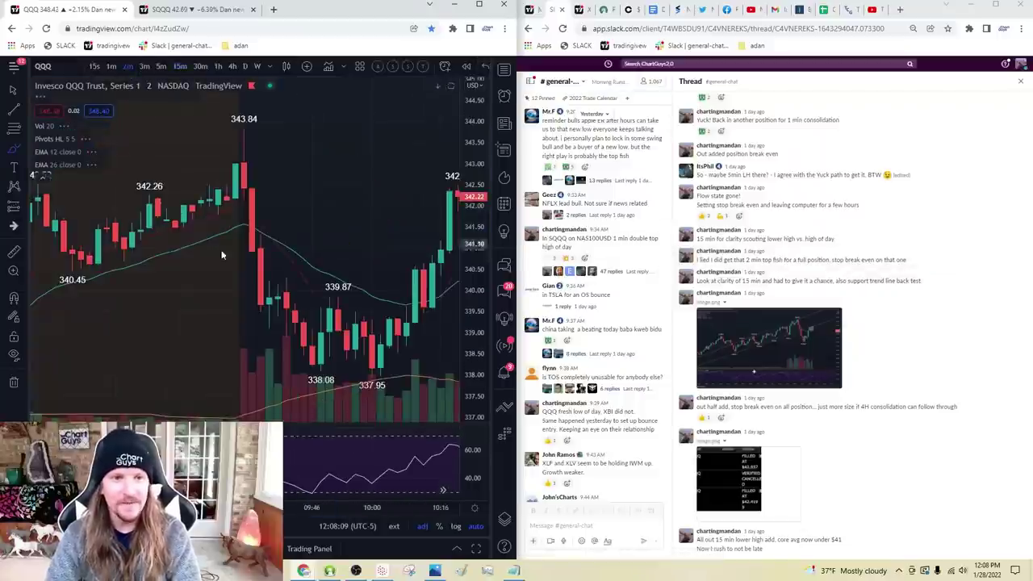
{"action": "scroll", "coordinate": [229, 174], "scroll_direction": "down", "scroll_amount": 3}
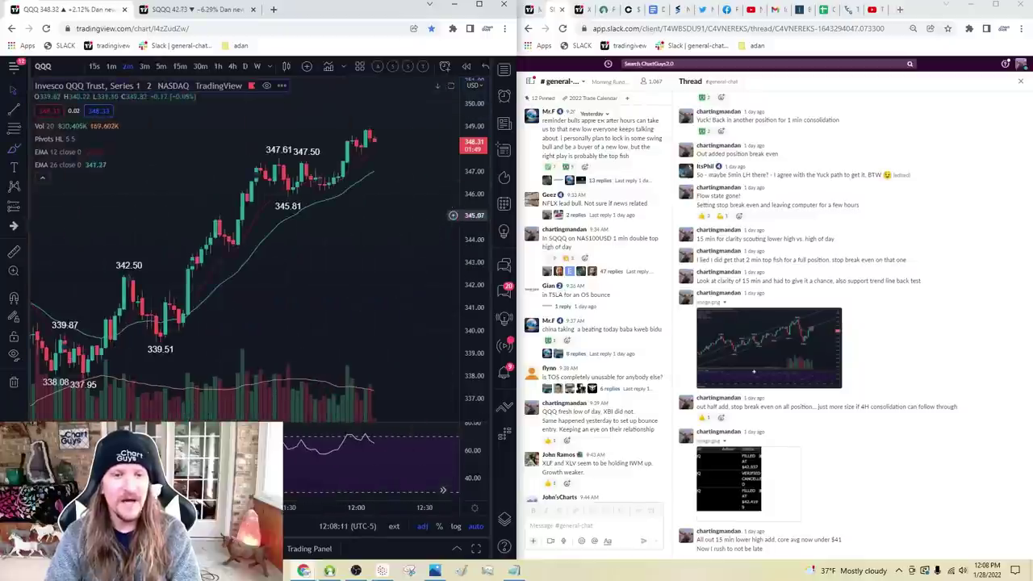
{"action": "left_click_drag", "start_coordinate": [151, 264], "coordinate": [369, 260]}
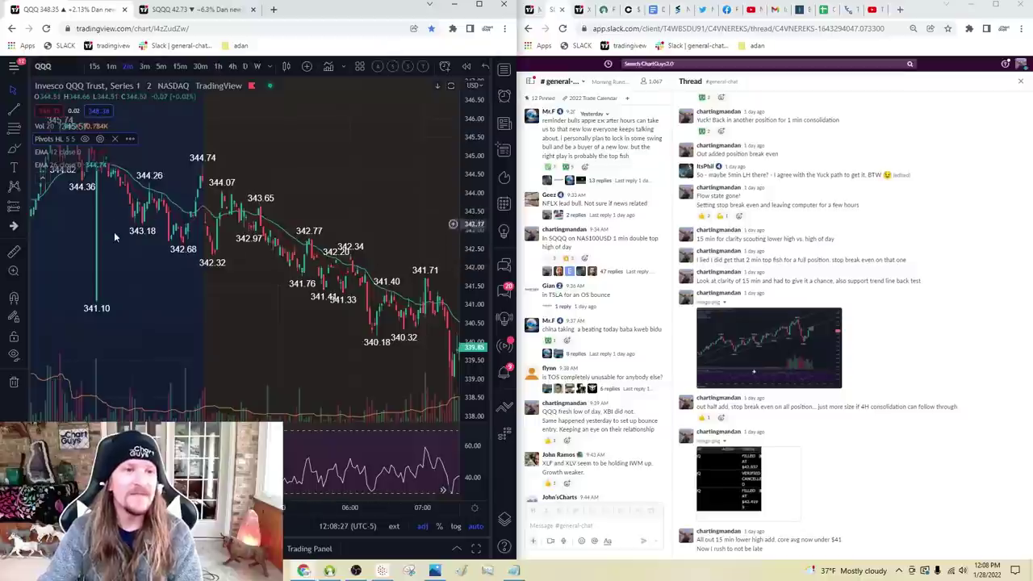
{"action": "left_click_drag", "start_coordinate": [114, 232], "coordinate": [380, 251]}
{"action": "mouse_move", "coordinate": [97, 238]}
{"action": "left_mouse_down"}
{"action": "mouse_move", "coordinate": [240, 243]}
{"action": "mouse_move", "coordinate": [315, 262]}
{"action": "mouse_move", "coordinate": [248, 270]}
{"action": "mouse_move", "coordinate": [334, 280]}
{"action": "left_mouse_up"}
{"action": "scroll", "coordinate": [333, 281], "scroll_direction": "up", "scroll_amount": 3}
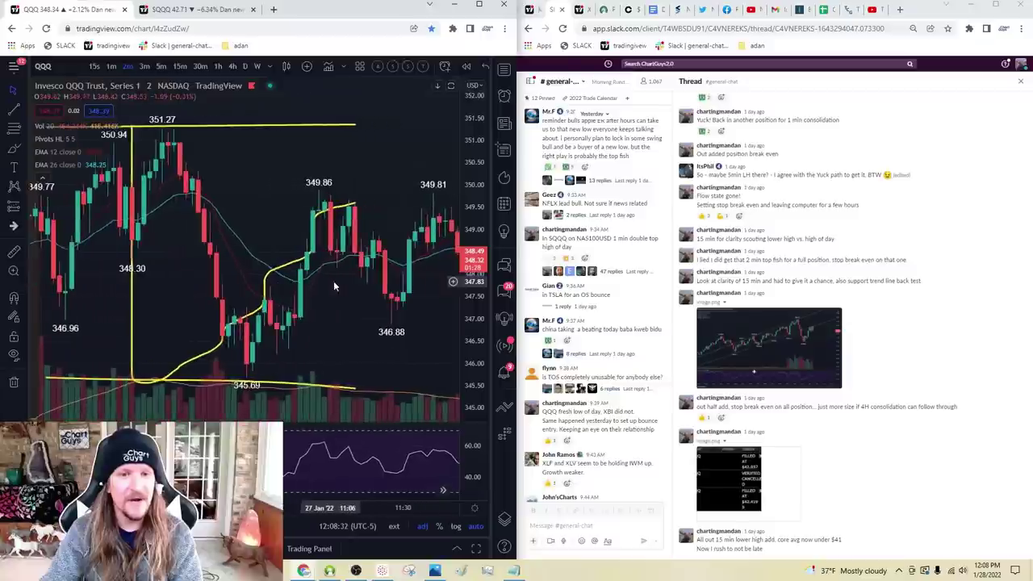
Step: Remove all drawings and brush lines at the 349.86 high and the lower high after it, with a V-shaped stroke between them
{"action": "left_click", "coordinate": [14, 381]}
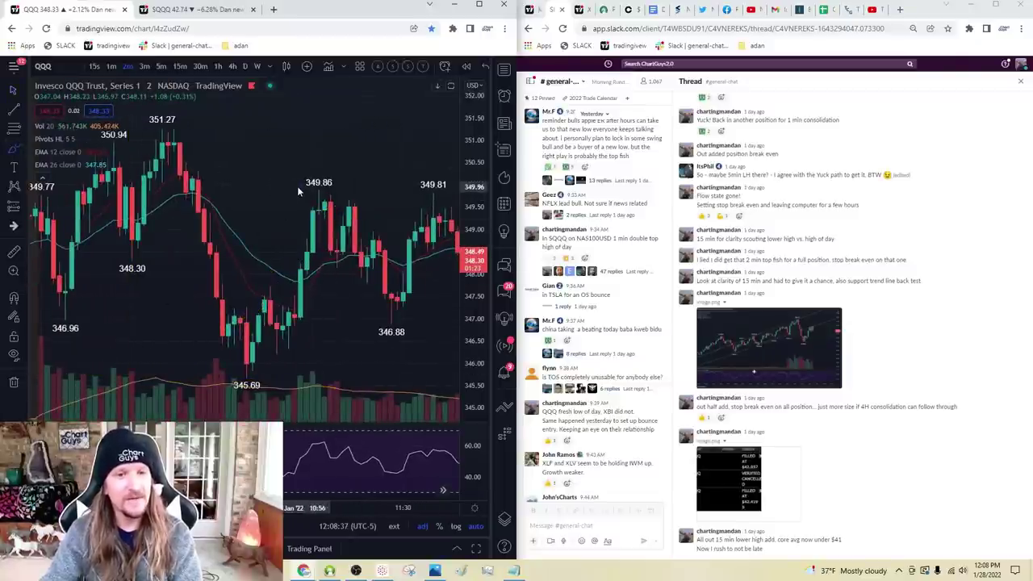
{"action": "mouse_move", "coordinate": [306, 191]}
{"action": "left_mouse_down"}
{"action": "mouse_move", "coordinate": [347, 190]}
{"action": "mouse_move", "coordinate": [333, 268]}
{"action": "mouse_move", "coordinate": [352, 211]}
{"action": "mouse_move", "coordinate": [381, 207]}
{"action": "left_mouse_up"}
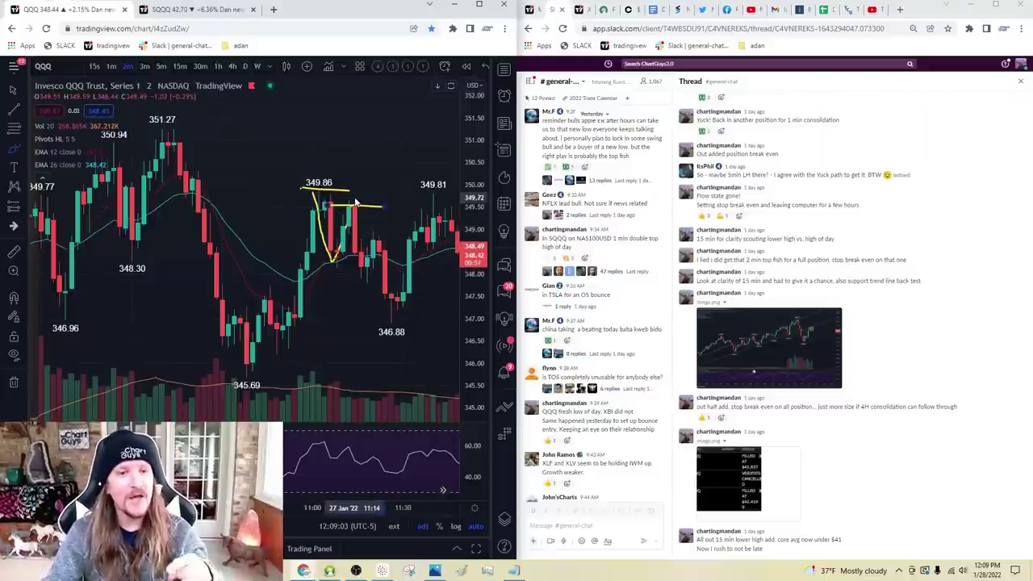
{"action": "mouse_move", "coordinate": [324, 159]}
{"action": "left_mouse_down"}
{"action": "mouse_move", "coordinate": [323, 179]}
{"action": "mouse_move", "coordinate": [369, 163]}
{"action": "mouse_move", "coordinate": [331, 155]}
{"action": "left_mouse_up"}
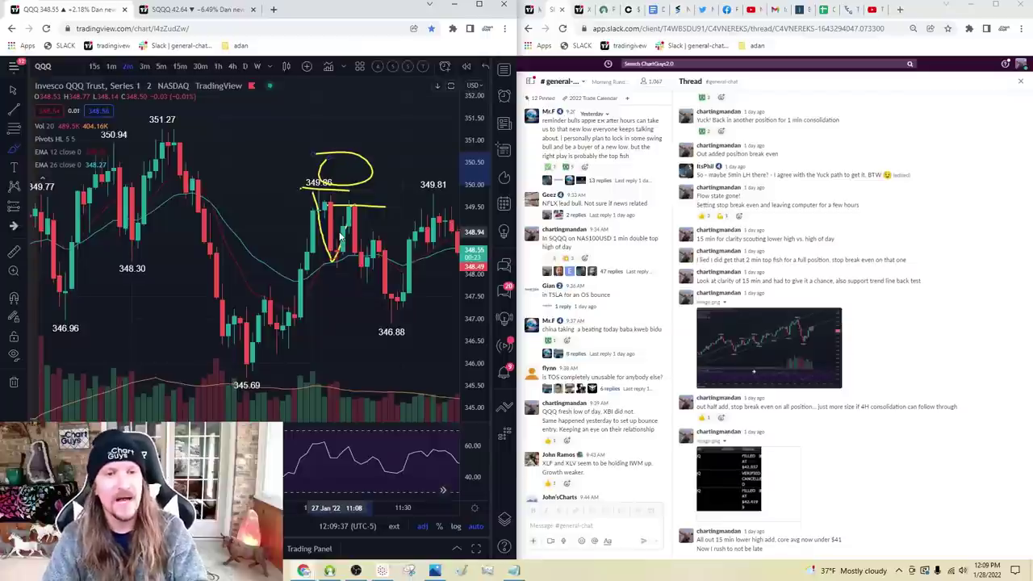
{"action": "key", "text": "ctrl+z"}
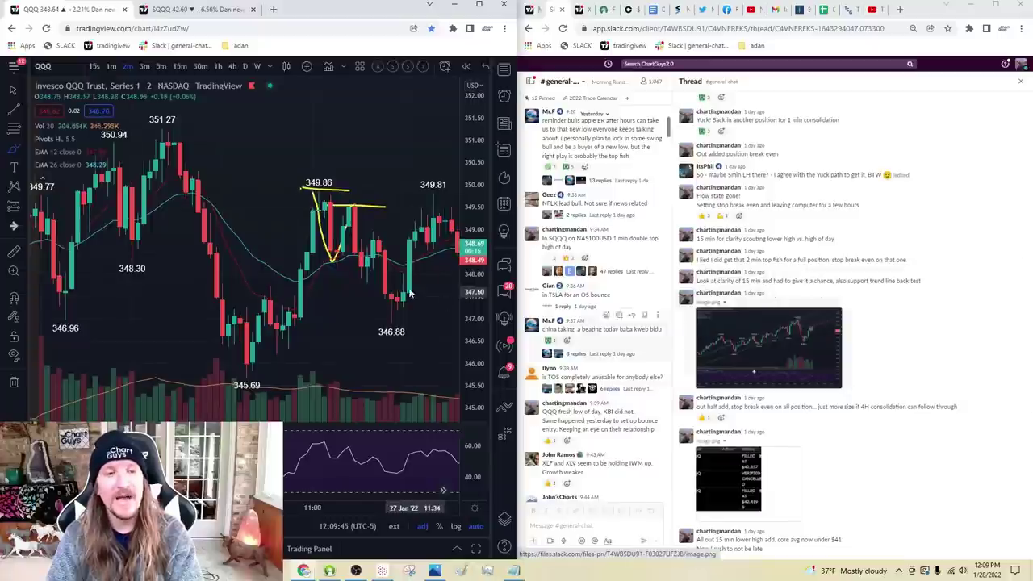
Step: Draw an extended rising trend line from about 347.46 near the 346.96 low up to about 349.31
{"action": "scroll", "coordinate": [309, 238], "scroll_direction": "down", "scroll_amount": 3}
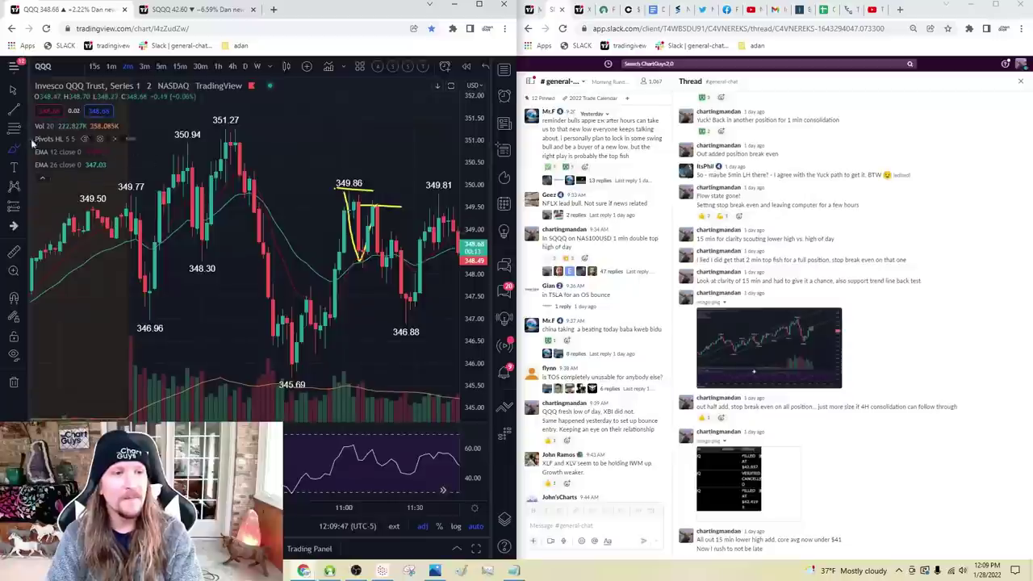
{"action": "left_click", "coordinate": [143, 299]}
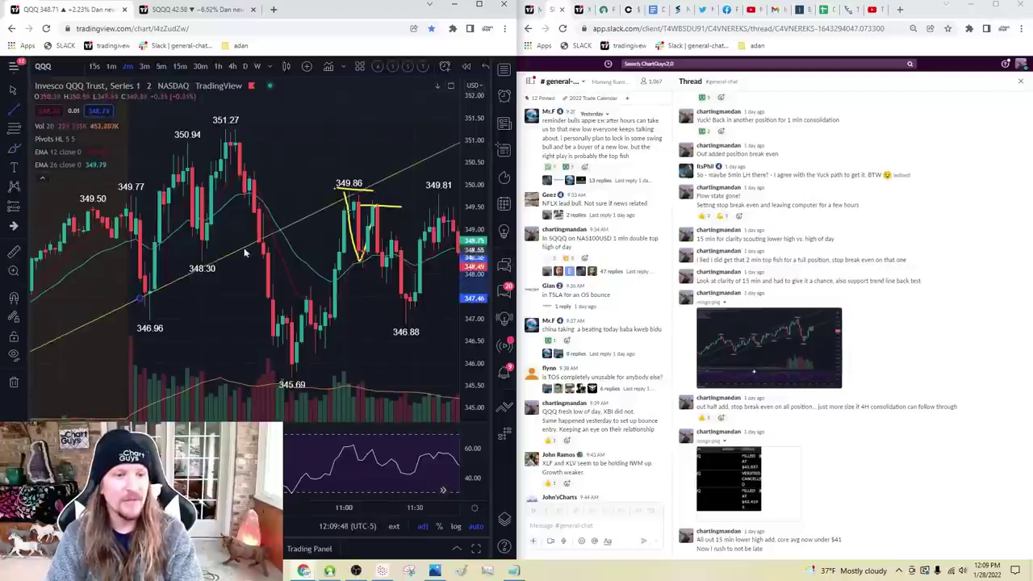
{"action": "left_click", "coordinate": [287, 217]}
Step: Set QQQ to the 1-minute timeframe, bring the January 27 highs from 351.27 to 349.81 into view, and remove all drawings
{"action": "left_click", "coordinate": [111, 67]}
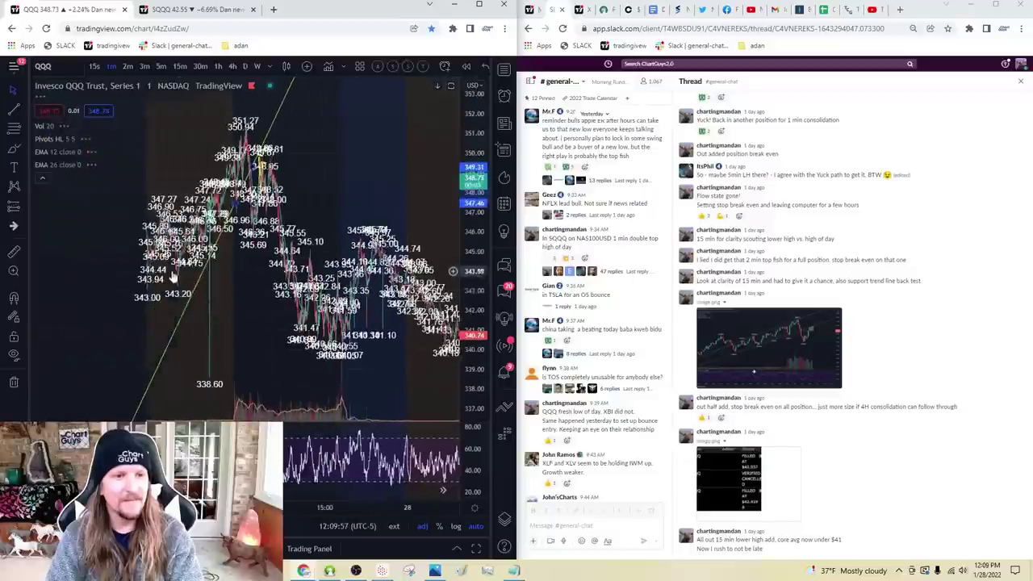
{"action": "scroll", "coordinate": [247, 301], "scroll_direction": "up", "scroll_amount": 5}
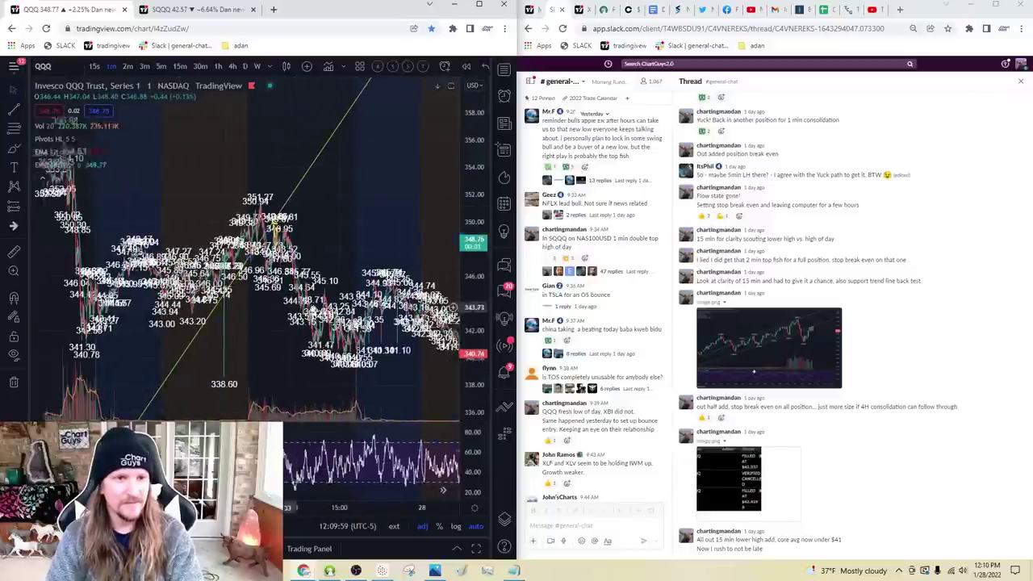
{"action": "scroll", "coordinate": [247, 296], "scroll_direction": "up", "scroll_amount": 5}
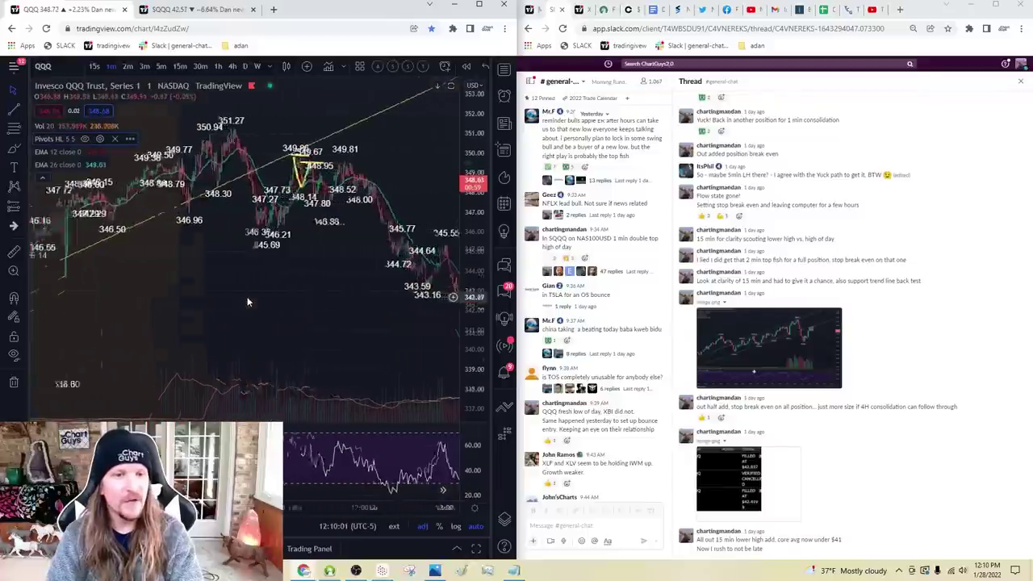
{"action": "scroll", "coordinate": [192, 293], "scroll_direction": "up", "scroll_amount": 2}
{"action": "left_click_drag", "start_coordinate": [179, 286], "coordinate": [406, 319]}
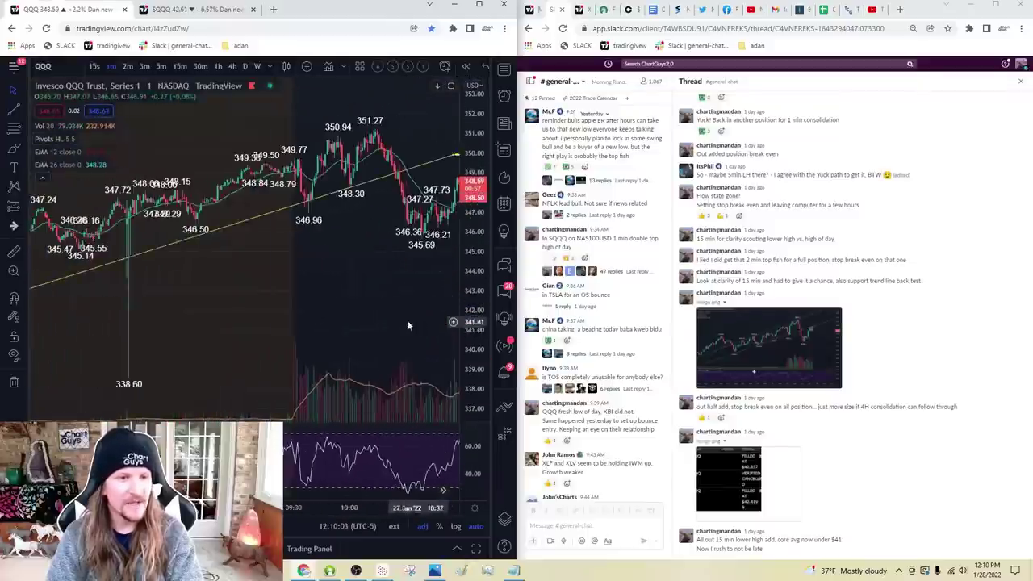
{"action": "scroll", "coordinate": [234, 267], "scroll_direction": "up", "scroll_amount": 3}
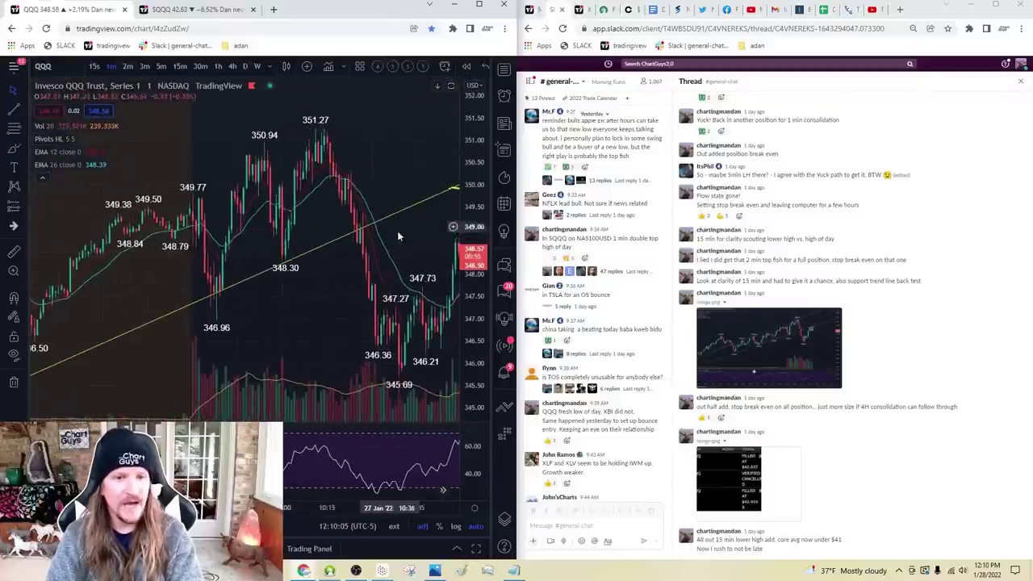
{"action": "scroll", "coordinate": [315, 204], "scroll_direction": "right", "scroll_amount": 5}
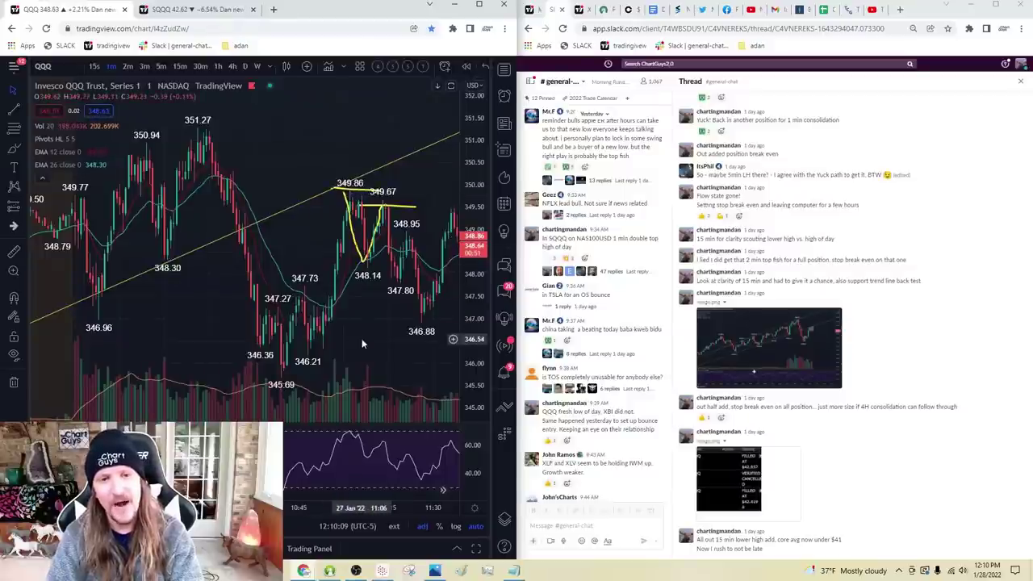
{"action": "left_click_drag", "start_coordinate": [356, 338], "coordinate": [242, 327]}
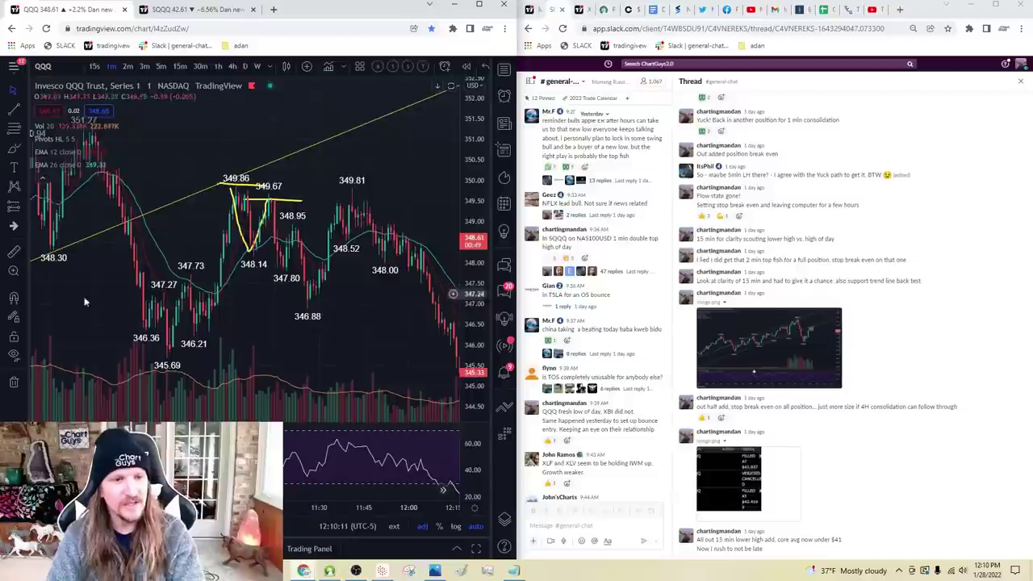
{"action": "left_click", "coordinate": [14, 384]}
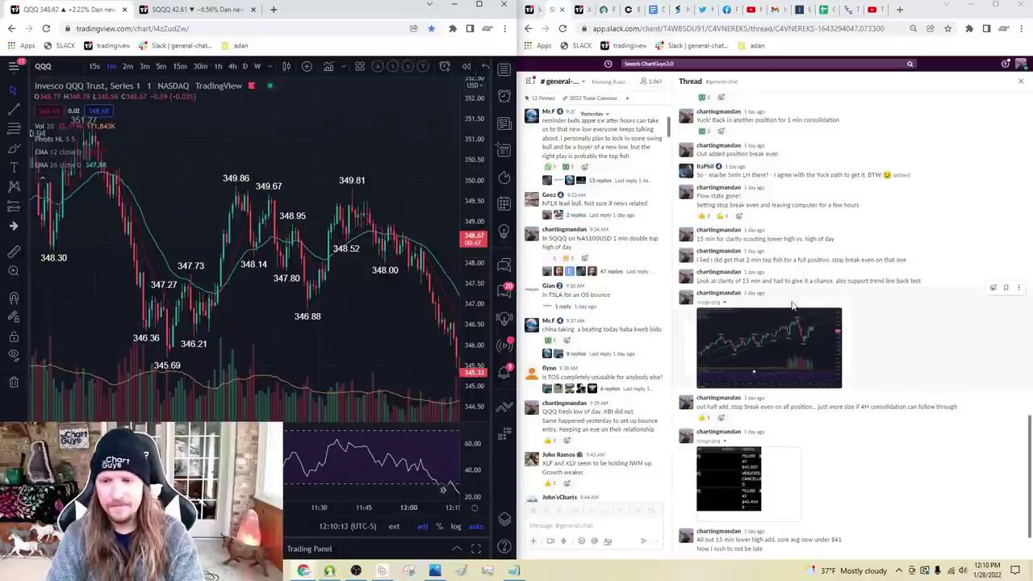
Step: Read the end of the Slack trade thread and view the attached image of the SQQQ orders at full size
{"action": "scroll", "coordinate": [791, 300], "scroll_direction": "down", "scroll_amount": 2}
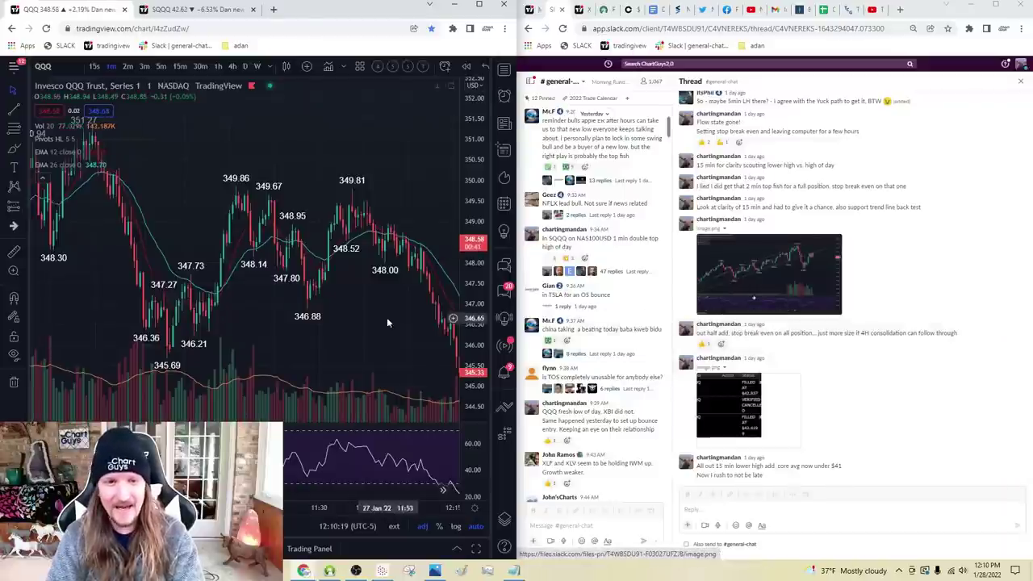
{"action": "scroll", "coordinate": [338, 306], "scroll_direction": "down", "scroll_amount": 4}
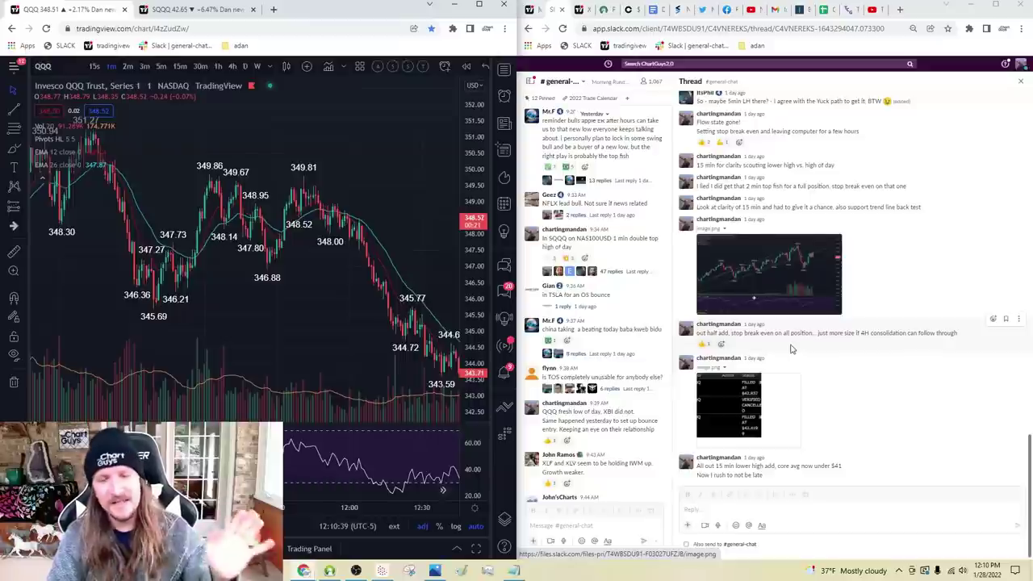
{"action": "left_click", "coordinate": [746, 401]}
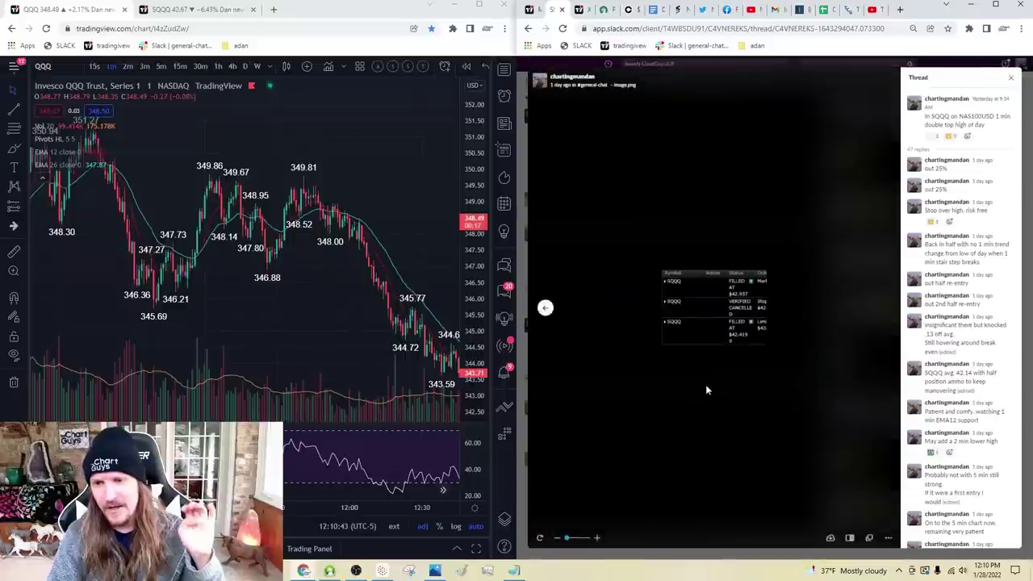
{"action": "left_click", "coordinate": [523, 139]}
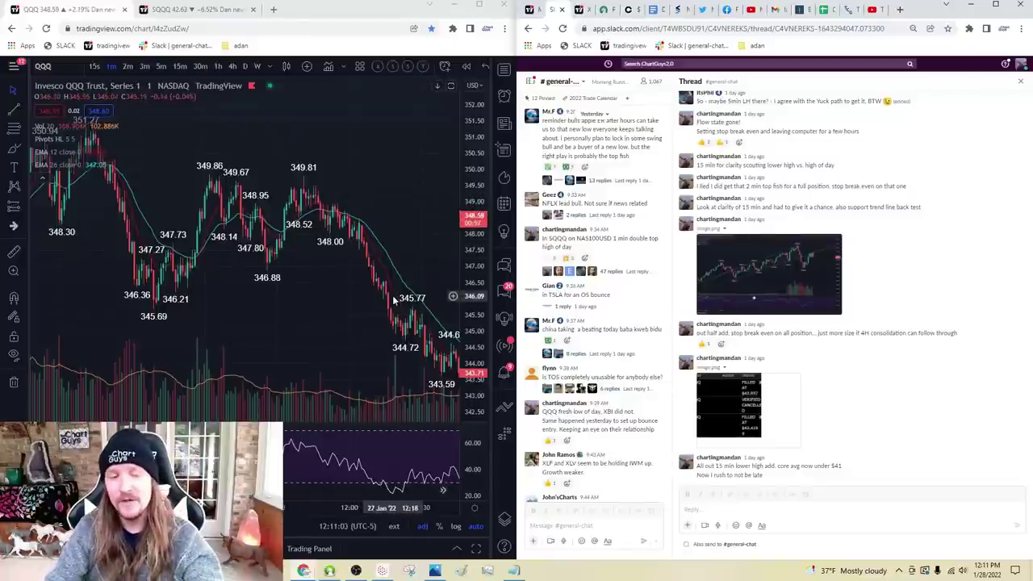
Step: Set QQQ to the 5-minute timeframe, and brush and clear a line across the January 27 high of 351.27
{"action": "left_click", "coordinate": [162, 67]}
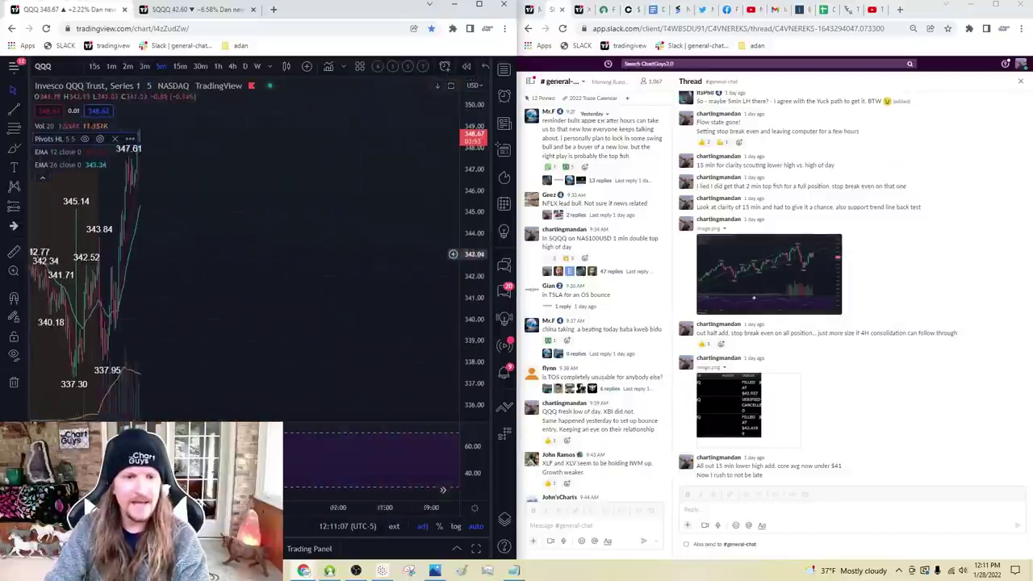
{"action": "scroll", "coordinate": [322, 288], "scroll_direction": "up", "scroll_amount": 3}
{"action": "scroll", "coordinate": [234, 289], "scroll_direction": "up", "scroll_amount": 3}
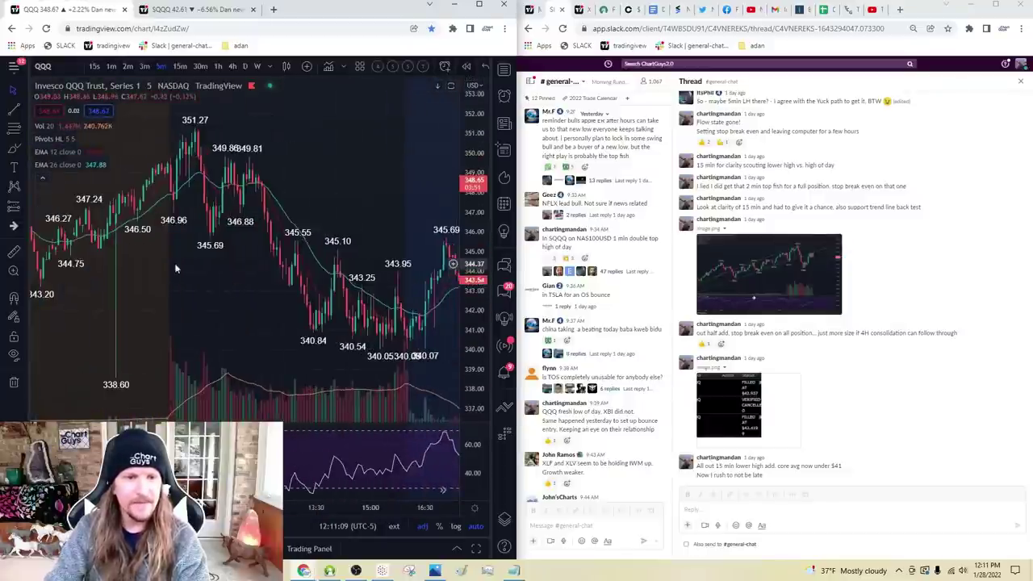
{"action": "left_click", "coordinate": [14, 148]}
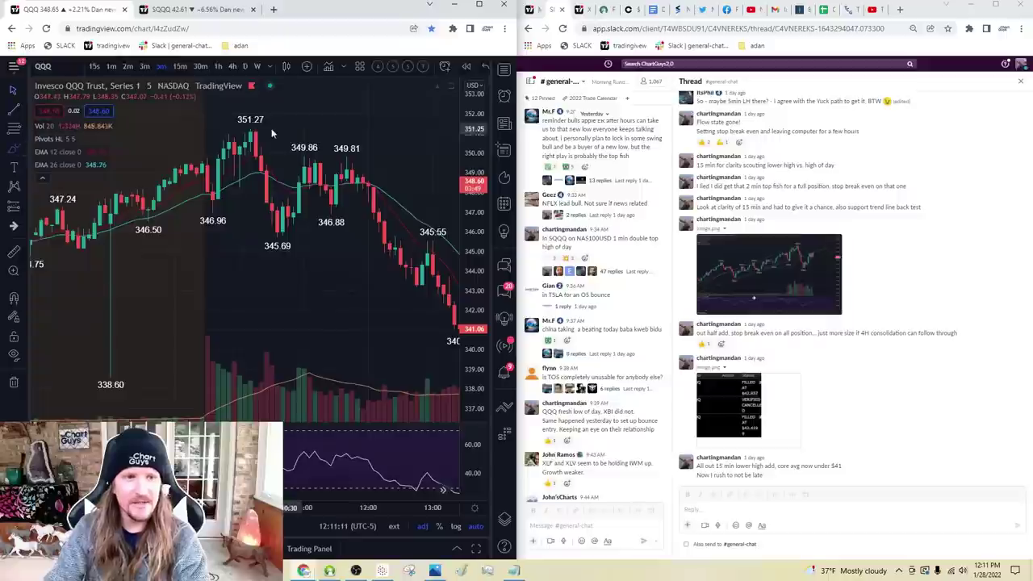
{"action": "left_click_drag", "start_coordinate": [228, 113], "coordinate": [393, 131]}
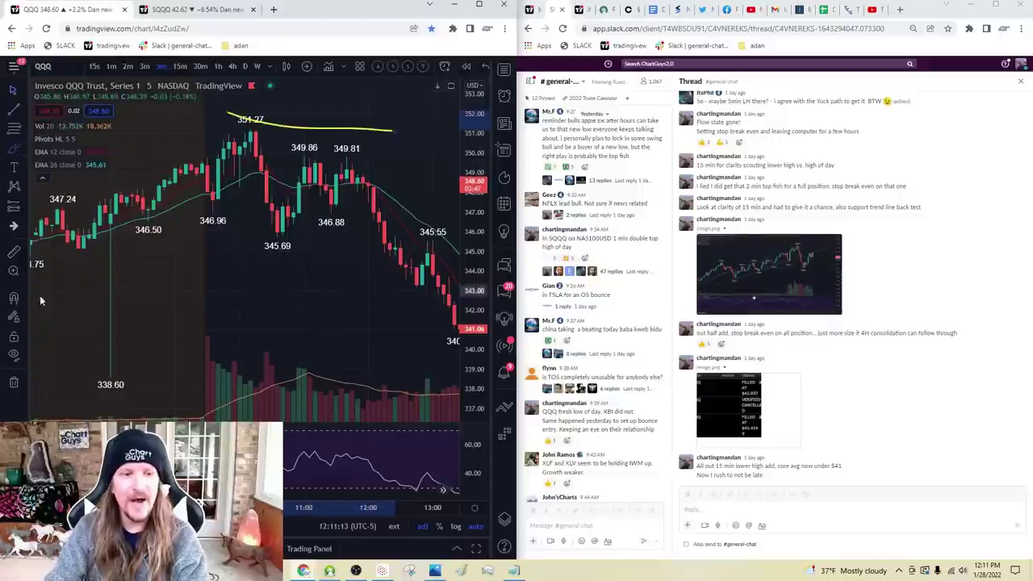
{"action": "left_click", "coordinate": [14, 383]}
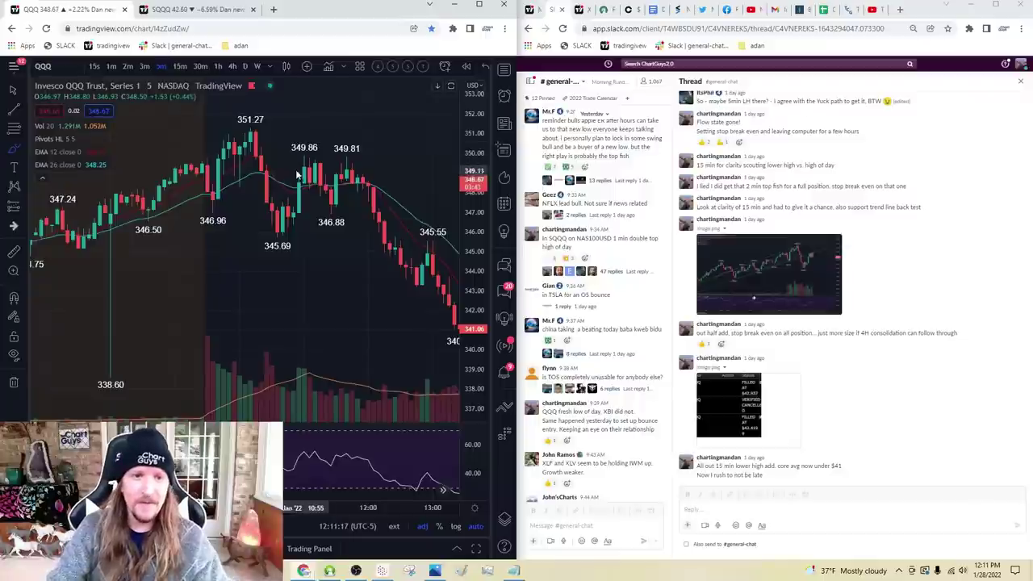
Step: Brush QQQ's swings from the 351.27 high down past 349.81, the rise from 340.84 to 345.10, and a short level line near 342.7
{"action": "mouse_move", "coordinate": [255, 146]}
{"action": "left_mouse_down"}
{"action": "mouse_move", "coordinate": [273, 216]}
{"action": "mouse_move", "coordinate": [290, 206]}
{"action": "mouse_move", "coordinate": [312, 161]}
{"action": "mouse_move", "coordinate": [337, 212]}
{"action": "mouse_move", "coordinate": [349, 167]}
{"action": "mouse_move", "coordinate": [421, 283]}
{"action": "left_mouse_up"}
{"action": "left_click_drag", "start_coordinate": [319, 293], "coordinate": [202, 258]}
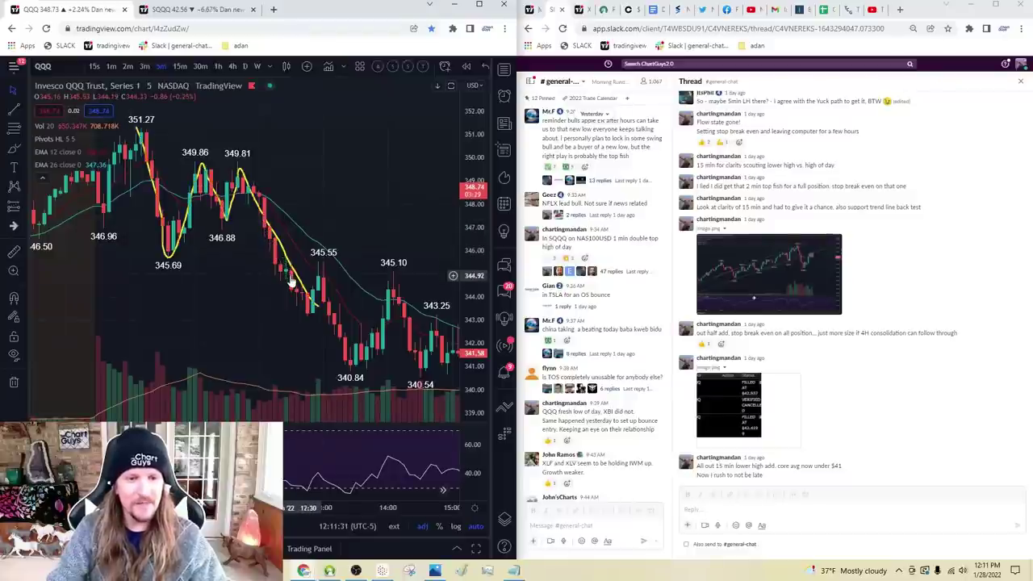
{"action": "left_click_drag", "start_coordinate": [333, 322], "coordinate": [204, 313]}
{"action": "left_click", "coordinate": [14, 150]}
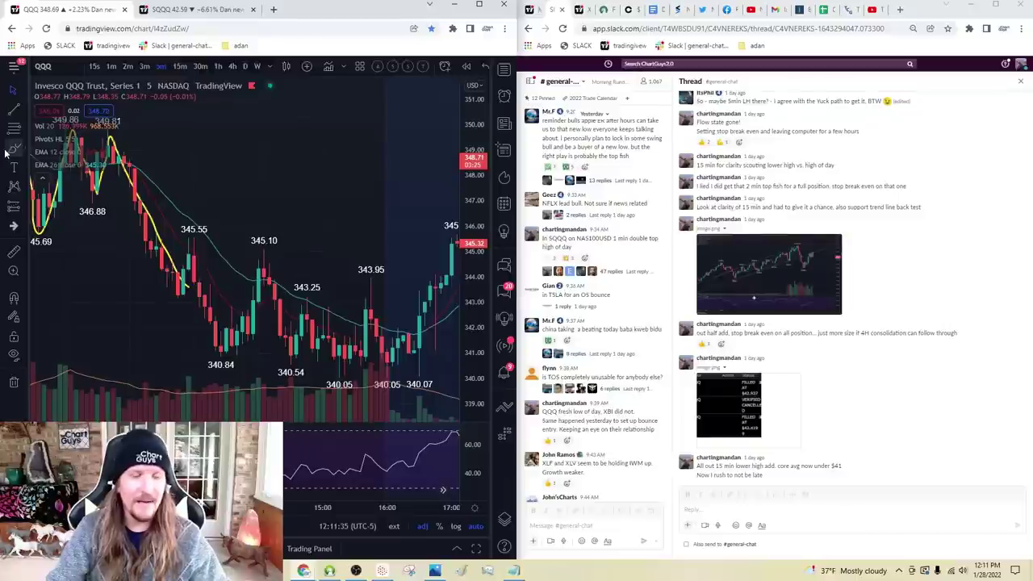
{"action": "left_click_drag", "start_coordinate": [220, 348], "coordinate": [258, 255]}
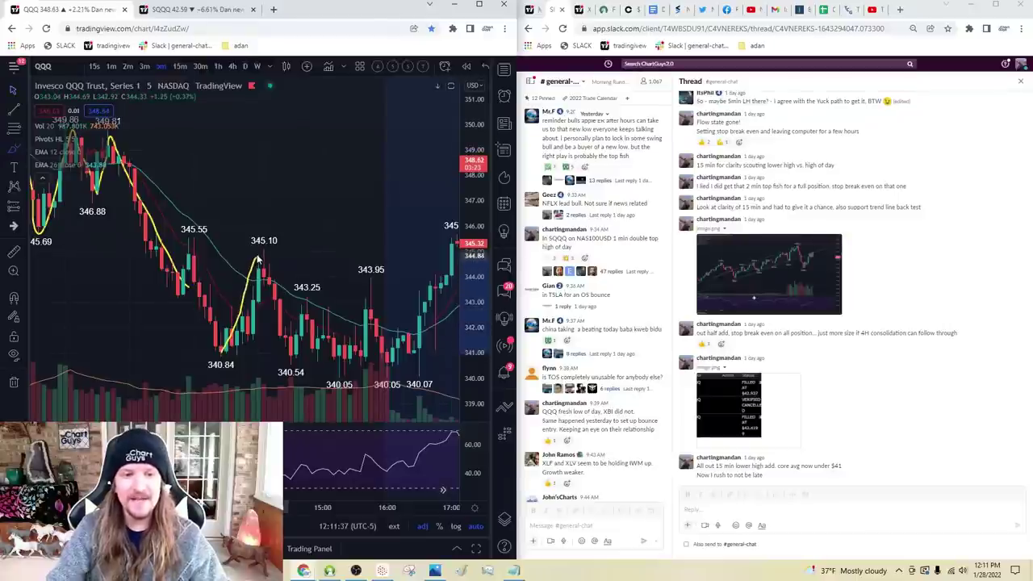
{"action": "mouse_move", "coordinate": [267, 310]}
{"action": "left_mouse_down"}
{"action": "mouse_move", "coordinate": [300, 313]}
{"action": "mouse_move", "coordinate": [254, 311]}
{"action": "left_mouse_up"}
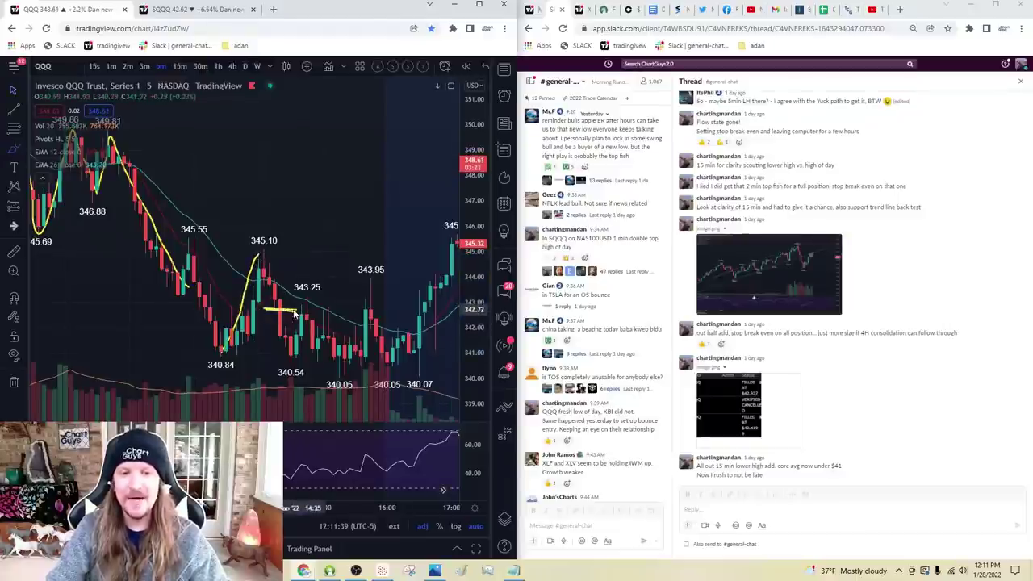
Step: Remove all drawings and brush a short line at about 342.3 below the 345.10 high and another under the 340.84 low
{"action": "left_click", "coordinate": [27, 382]}
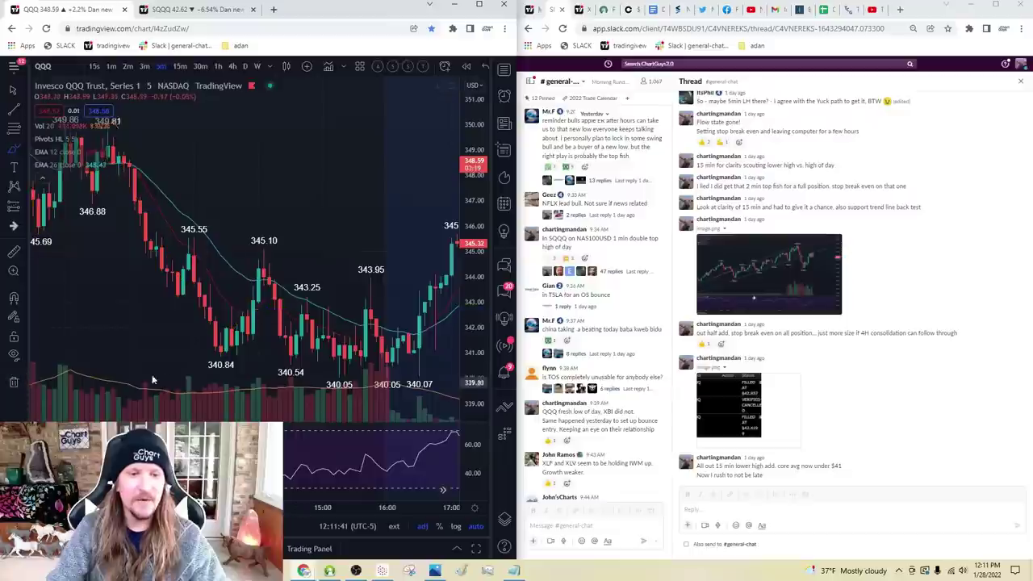
{"action": "left_click_drag", "start_coordinate": [274, 320], "coordinate": [295, 320]}
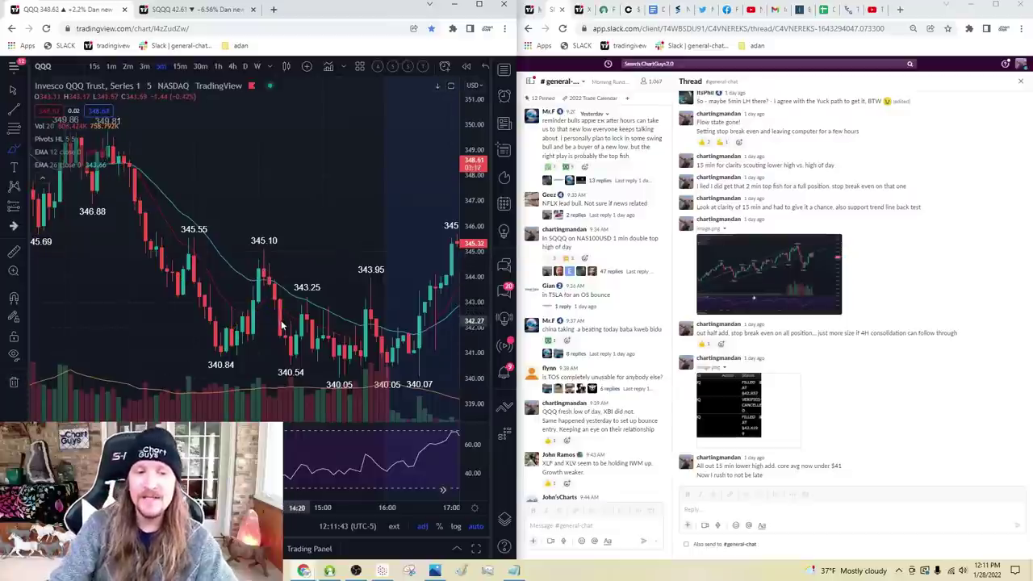
{"action": "left_click_drag", "start_coordinate": [196, 358], "coordinate": [253, 357]}
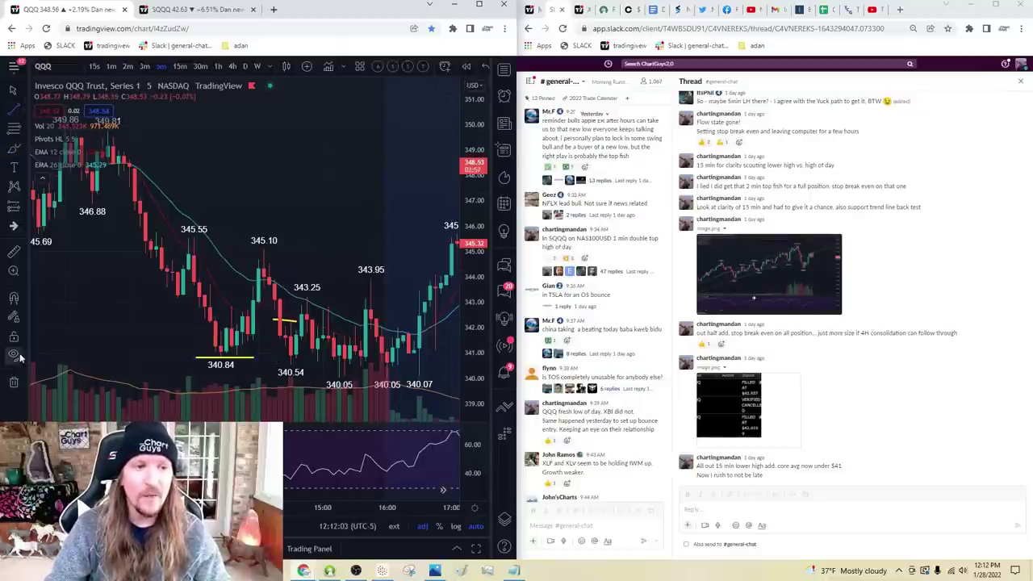
Step: Replace the brush lines with extended falling trend lines from about 341.02 to 340.34 along the lows and 344.50 to 341.76 along the highs
{"action": "left_click", "coordinate": [222, 349]}
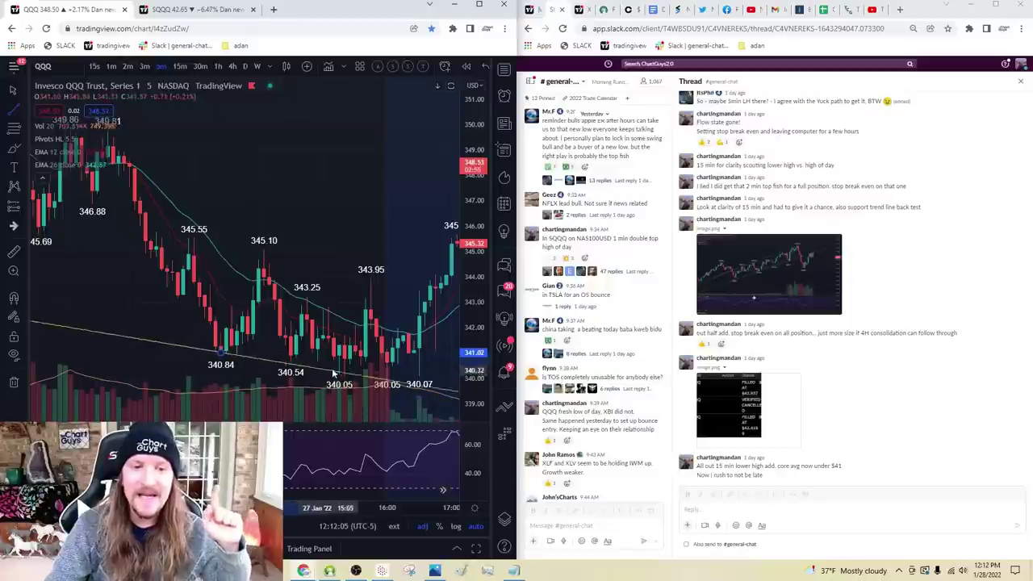
{"action": "left_click", "coordinate": [340, 373]}
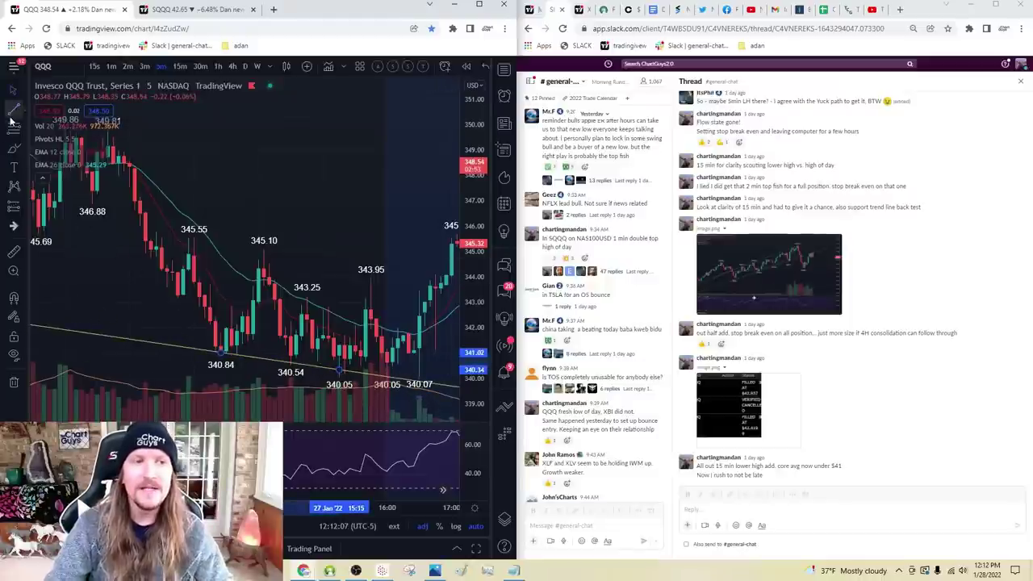
{"action": "key", "text": "alt+t"}
{"action": "left_click", "coordinate": [258, 264]}
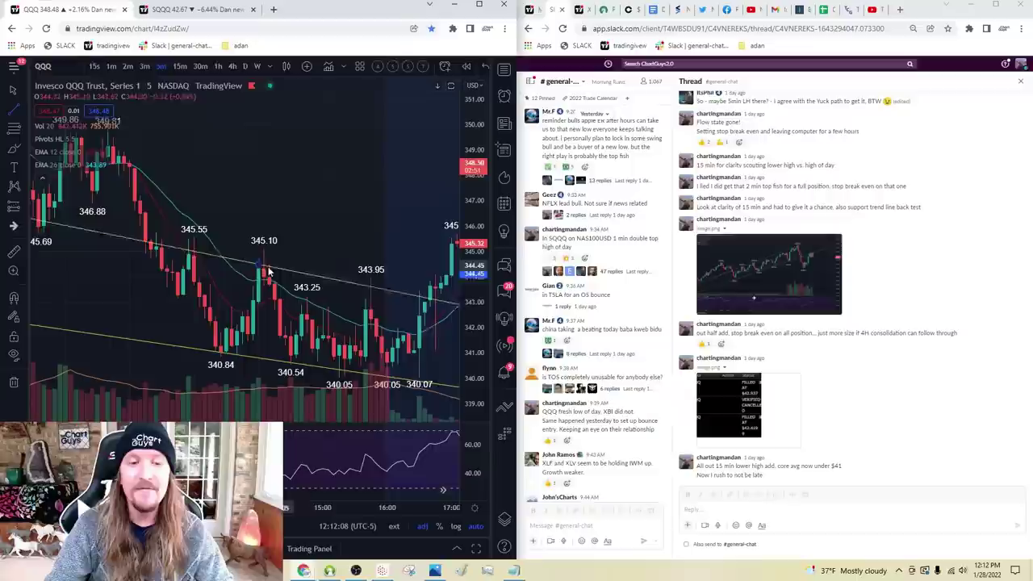
{"action": "left_click", "coordinate": [348, 338]}
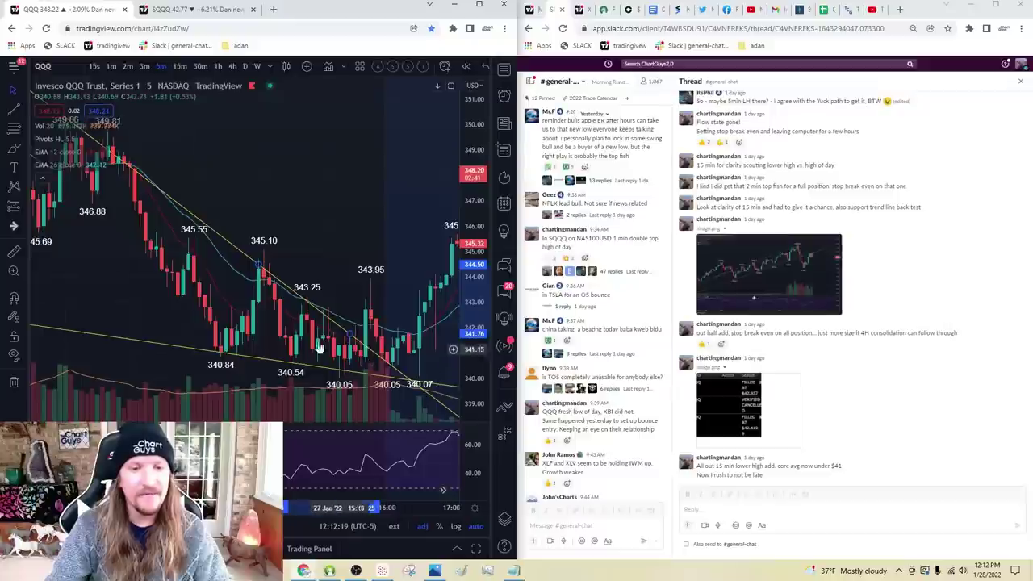
Step: Brush a rising stroke through the falling trend line toward the 343.95 high, and remove all drawings
{"action": "left_click", "coordinate": [14, 152]}
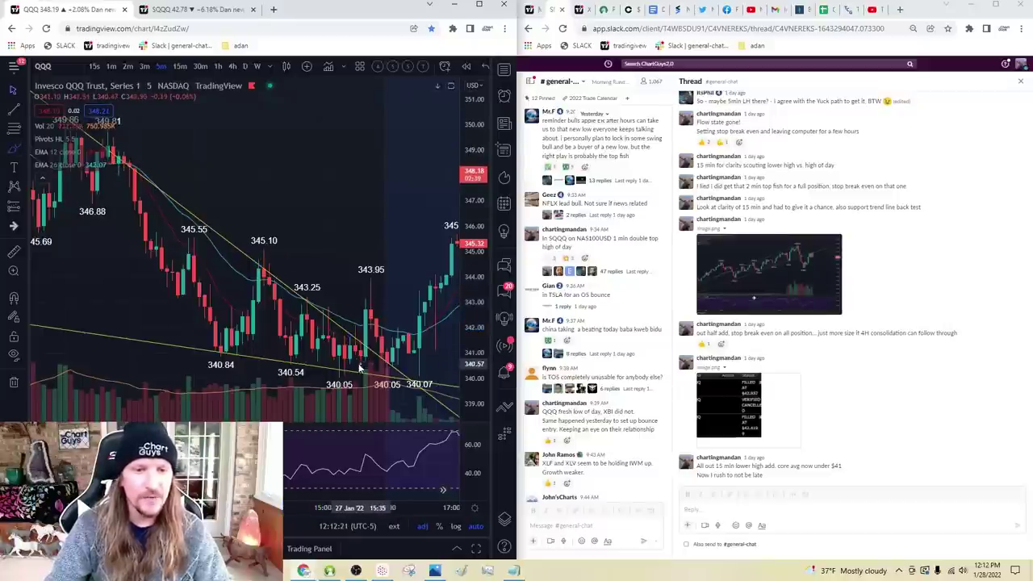
{"action": "left_click_drag", "start_coordinate": [358, 361], "coordinate": [378, 284]}
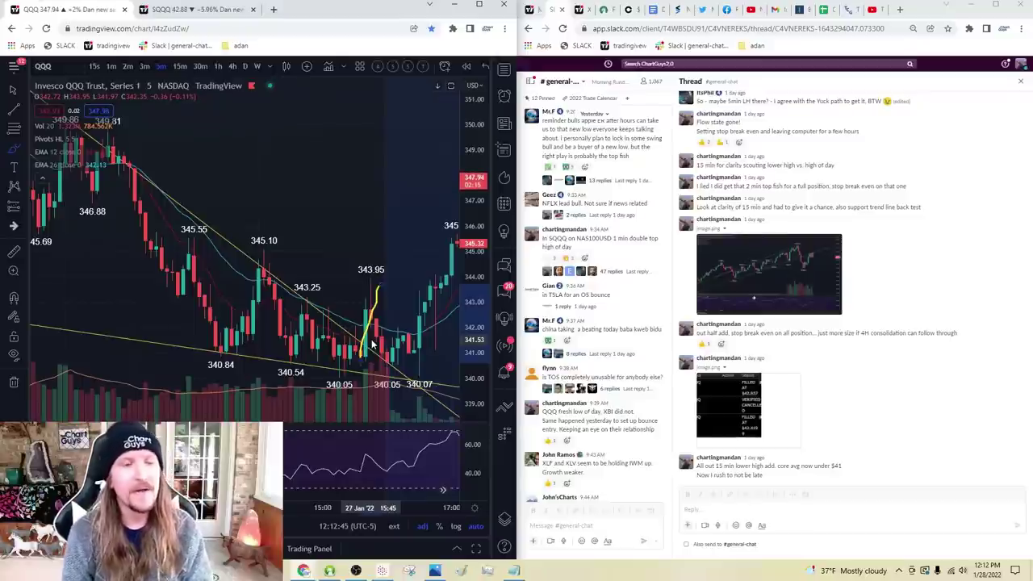
{"action": "left_click", "coordinate": [14, 381]}
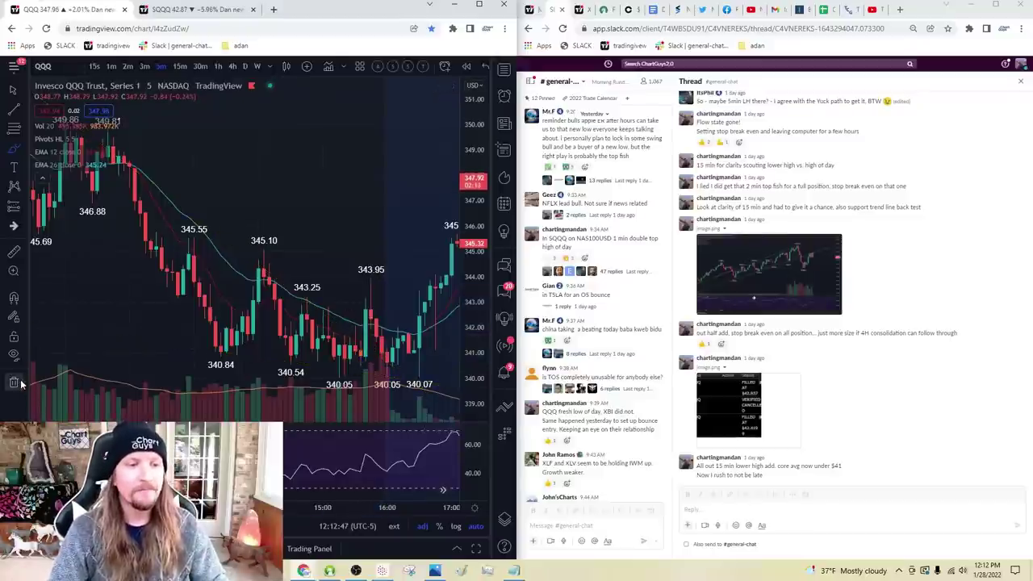
Step: Examine QQQ's January 27 decline from the 351.27 high on the 5-minute chart against the surrounding sessions
{"action": "scroll", "coordinate": [275, 259], "scroll_direction": "down", "scroll_amount": 5}
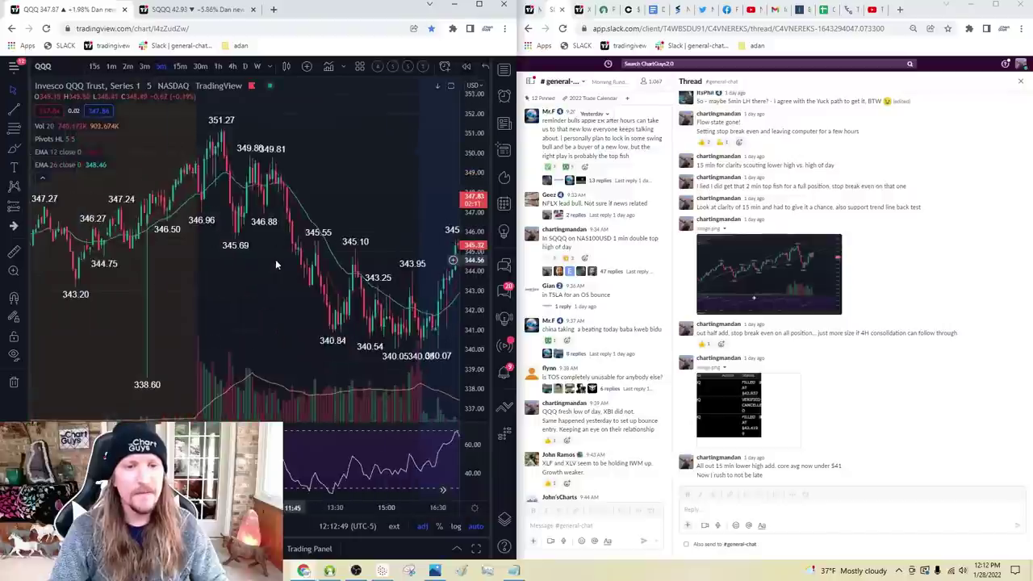
{"action": "left_click_drag", "start_coordinate": [352, 297], "coordinate": [184, 289]}
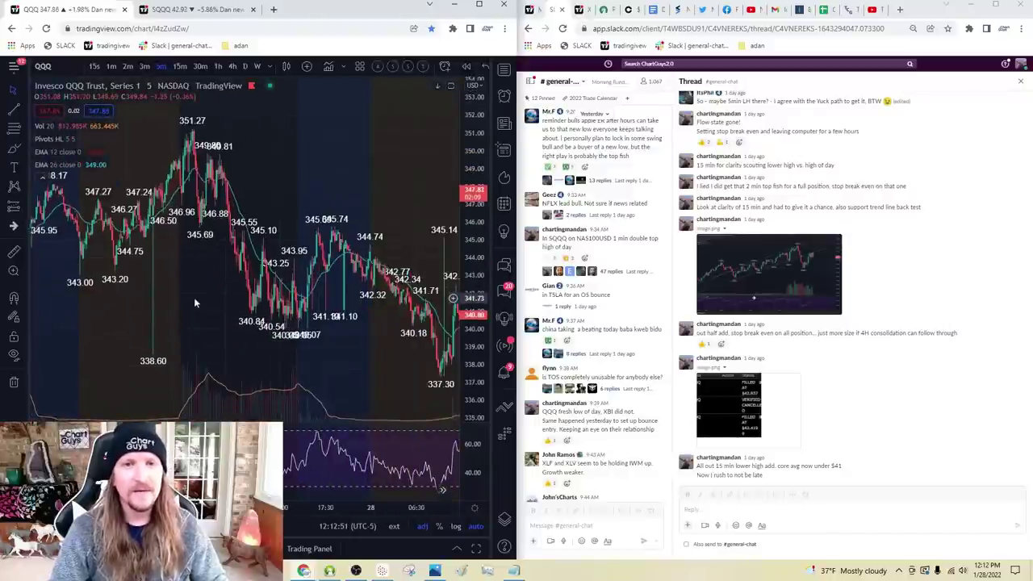
{"action": "scroll", "coordinate": [291, 257], "scroll_direction": "down", "scroll_amount": 4}
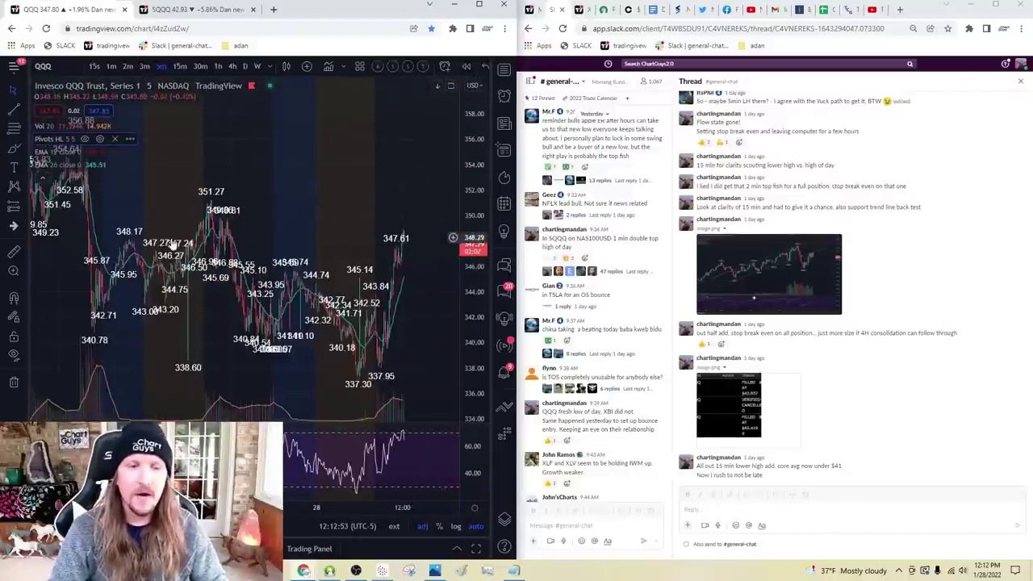
{"action": "scroll", "coordinate": [346, 292], "scroll_direction": "up", "scroll_amount": 3}
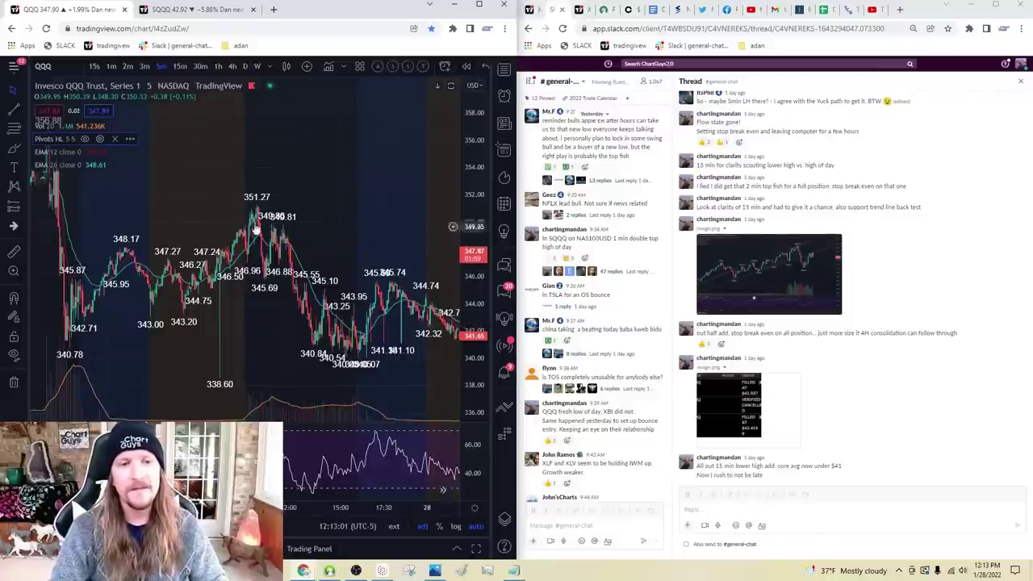
{"action": "scroll", "coordinate": [378, 175], "scroll_direction": "up", "scroll_amount": 4}
{"action": "left_click_drag", "start_coordinate": [369, 190], "coordinate": [284, 192]}
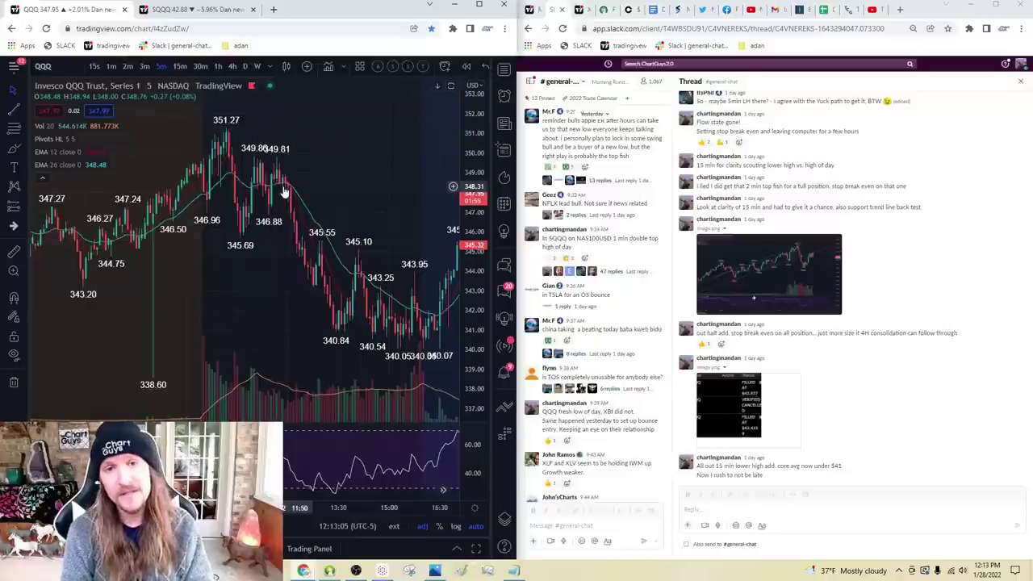